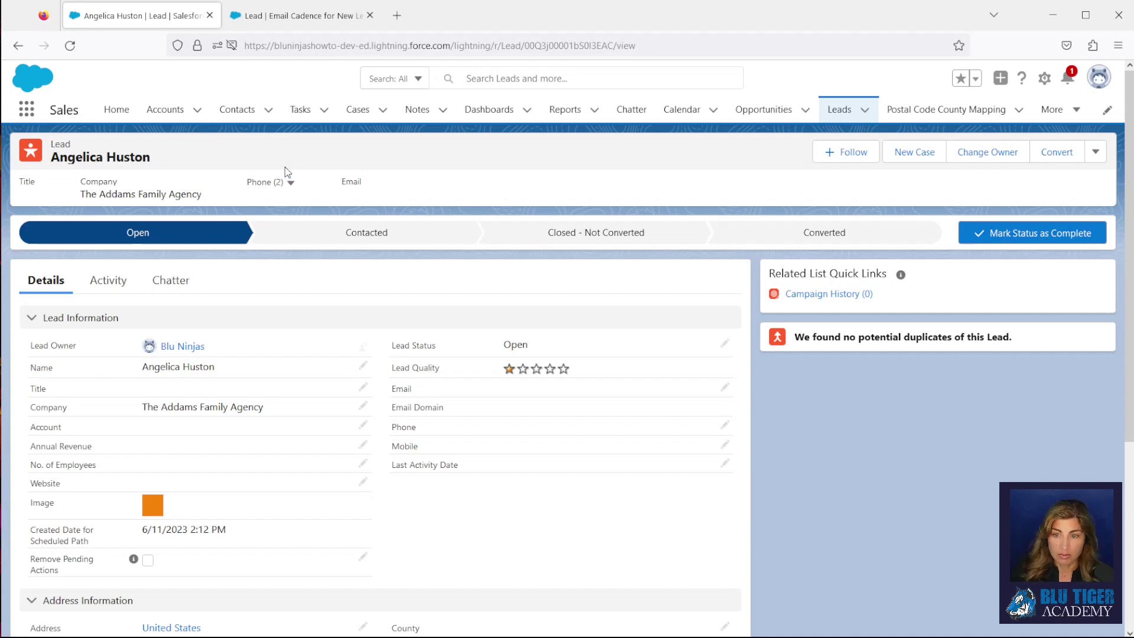
# Review the Email Cadence flow's scheduled path (2 Days After Lead: Created Date) and close it unchanged.
pyautogui.click(290, 19)
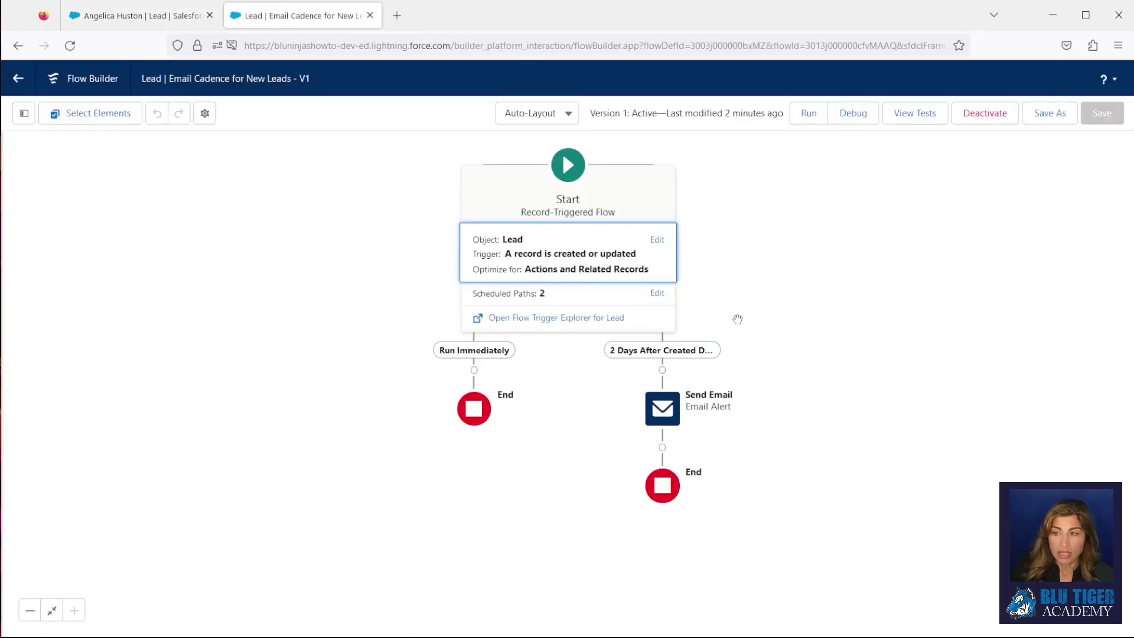
pyautogui.click(658, 295)
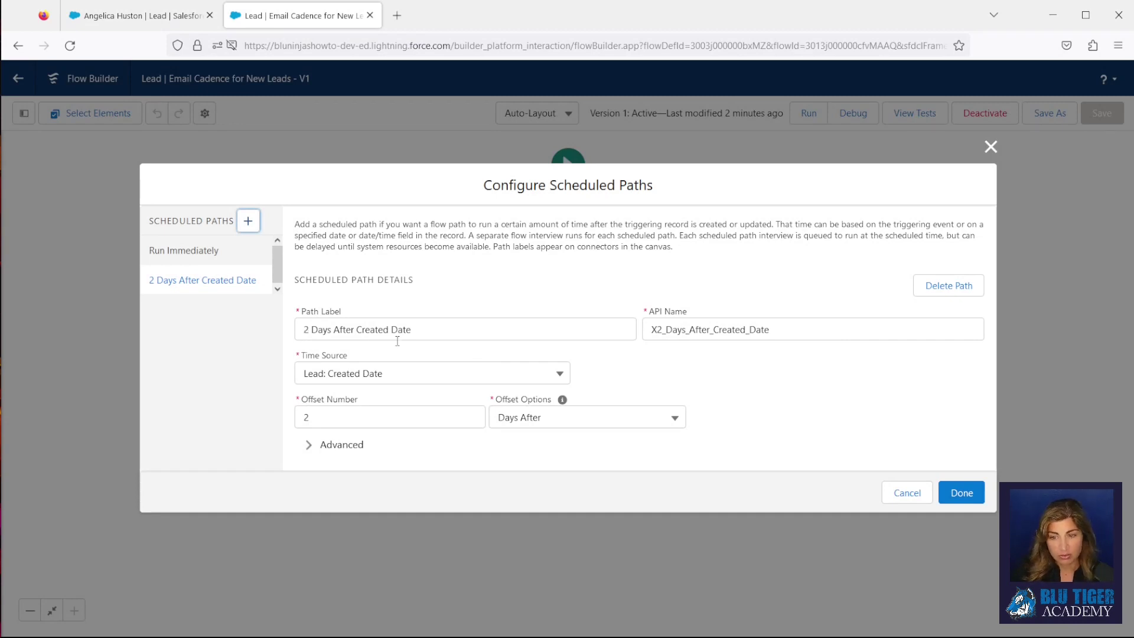
pyautogui.click(961, 492)
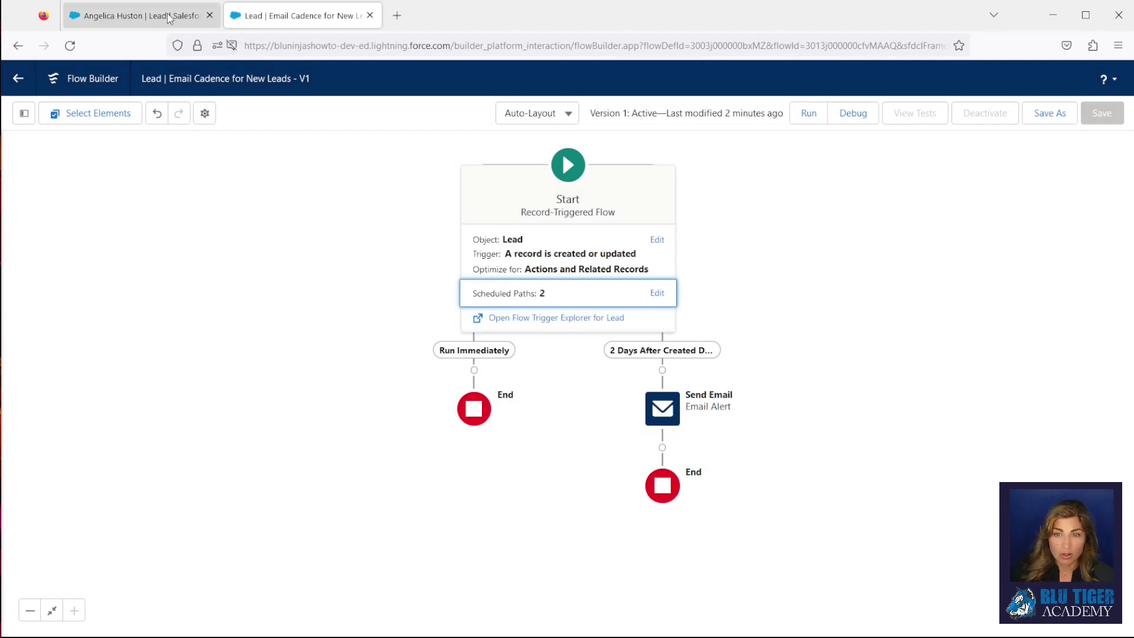
# Search Setup for 'time' and list the Time-Based Workflow queue, showing the pending Lead_Email_Cadence_for_New_Leads path.
pyautogui.click(168, 18)
pyautogui.click(1044, 78)
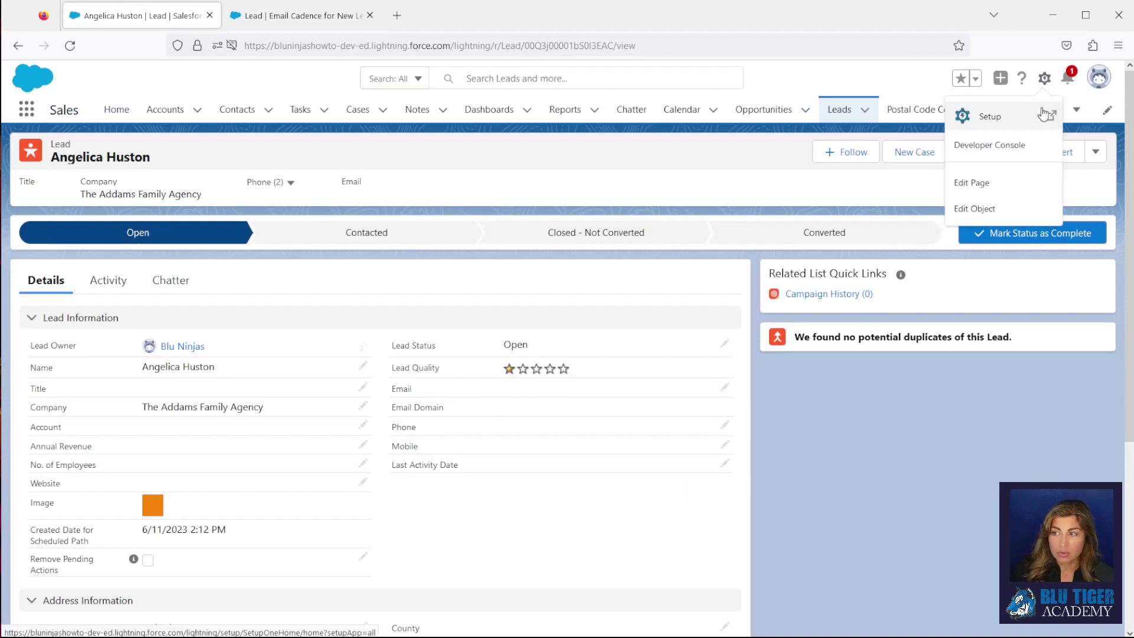
pyautogui.click(1045, 114)
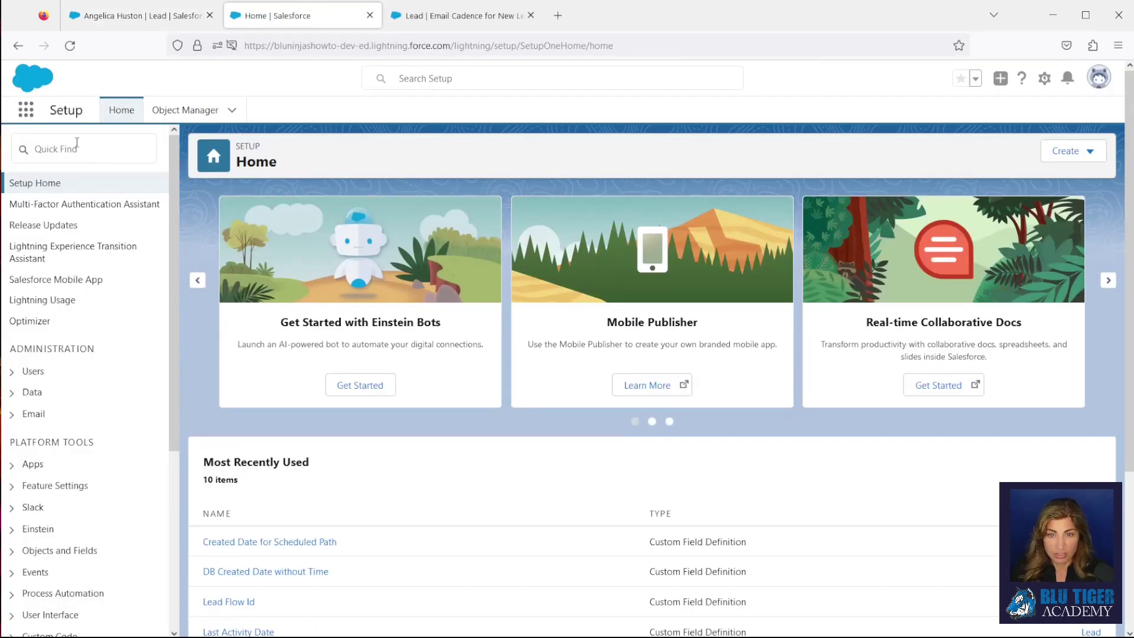
pyautogui.click(77, 143)
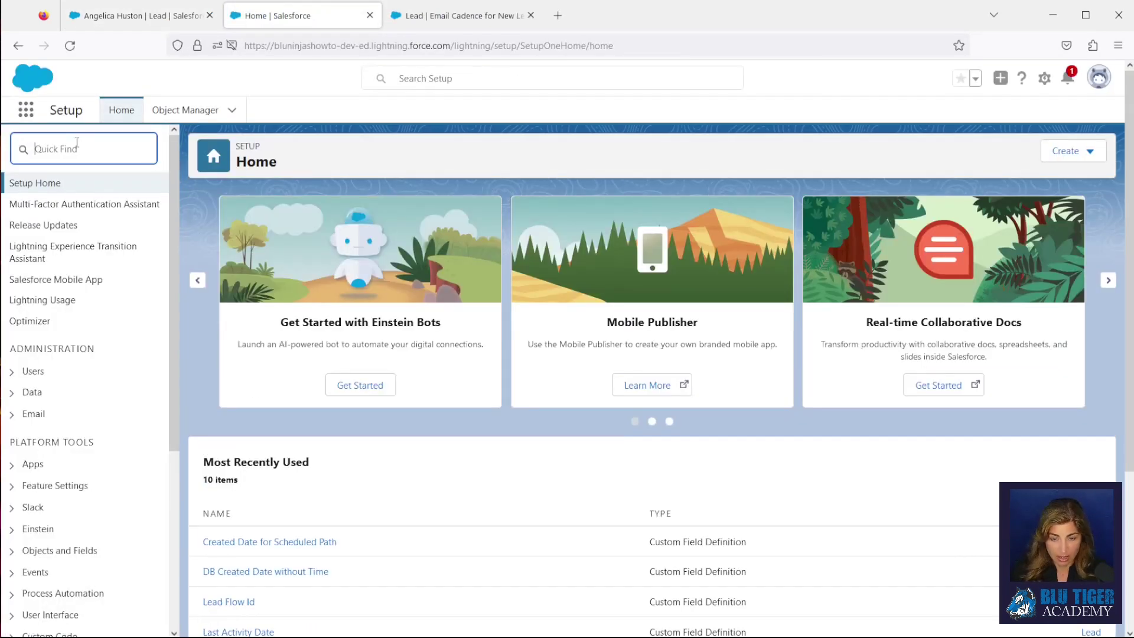
pyautogui.write('time')
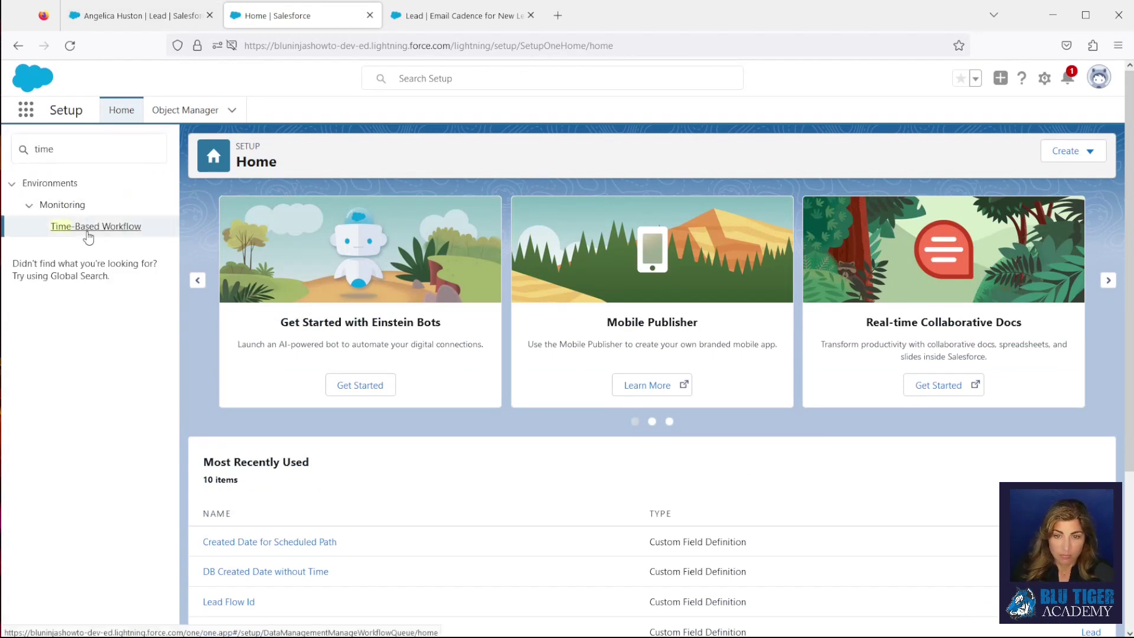
pyautogui.click(88, 230)
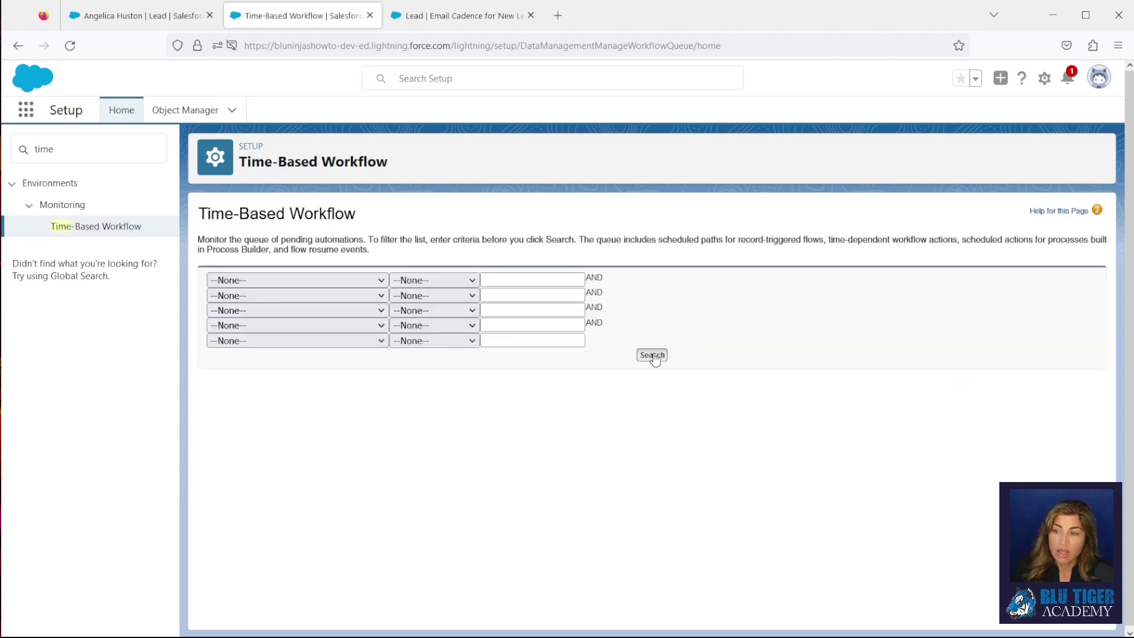
pyautogui.click(652, 355)
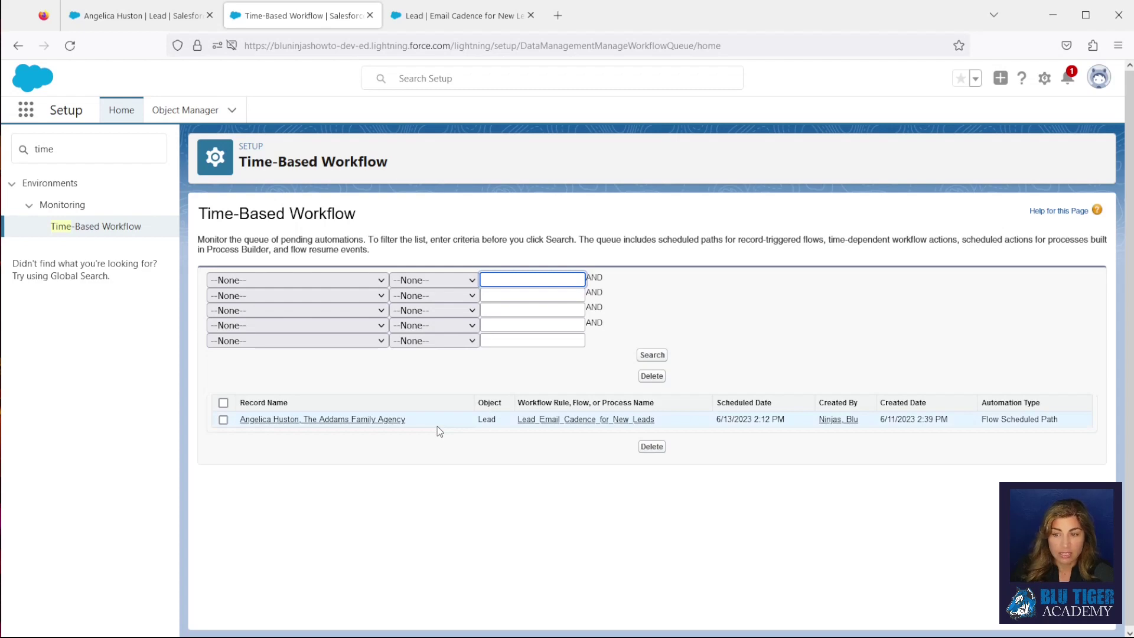
# Try converting the lead, note the 'in use by workflow' error, and cancel the conversion.
pyautogui.click(160, 16)
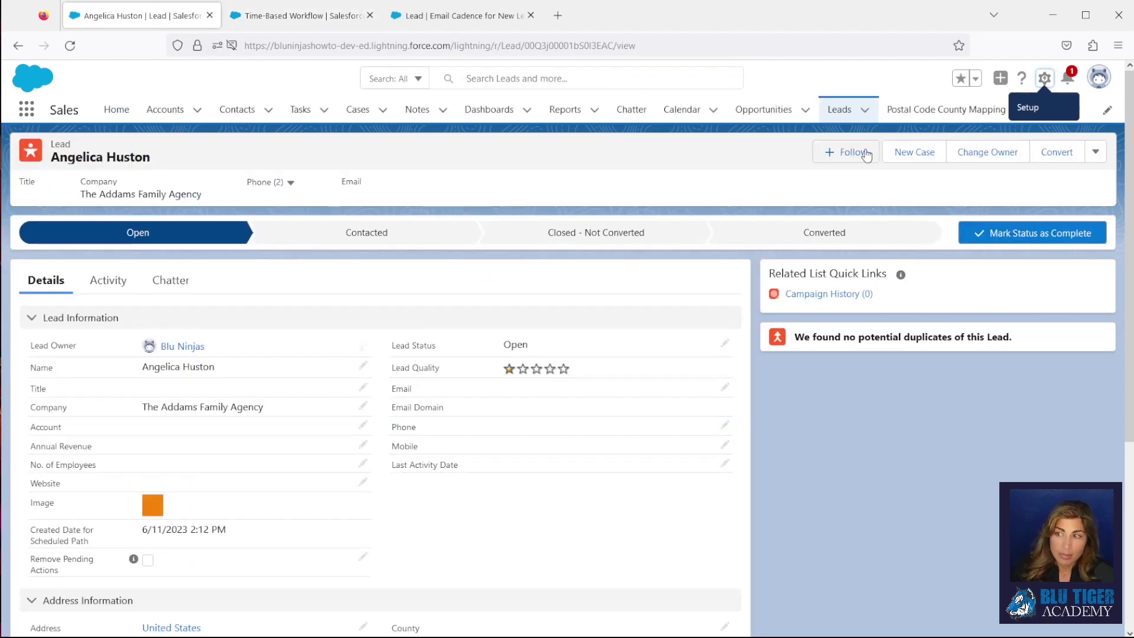
pyautogui.click(1055, 151)
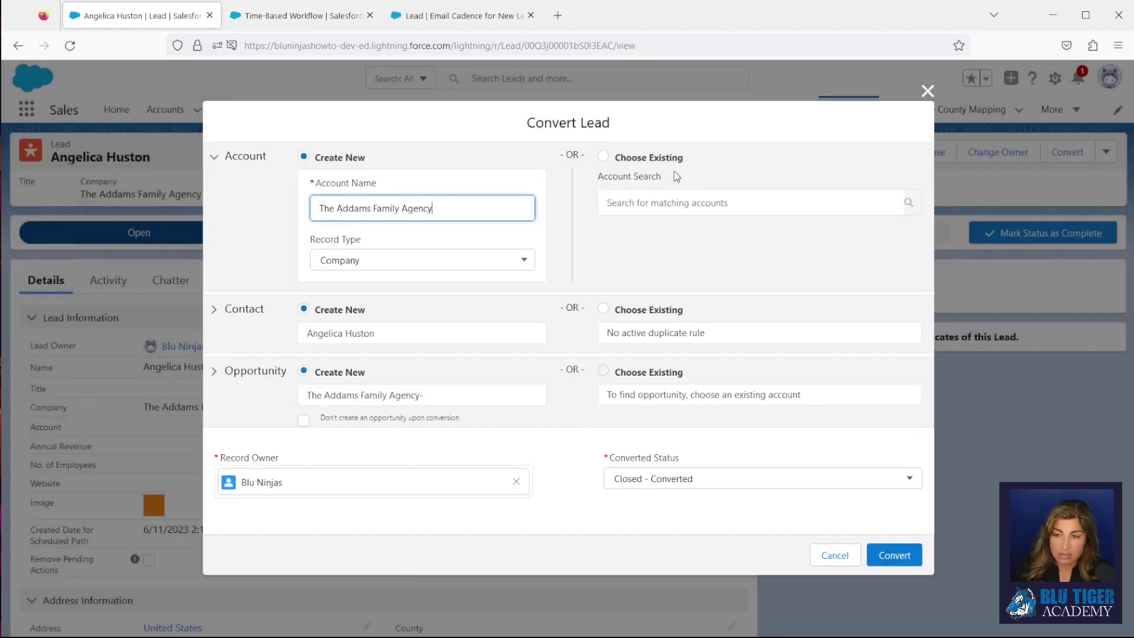
pyautogui.click(894, 555)
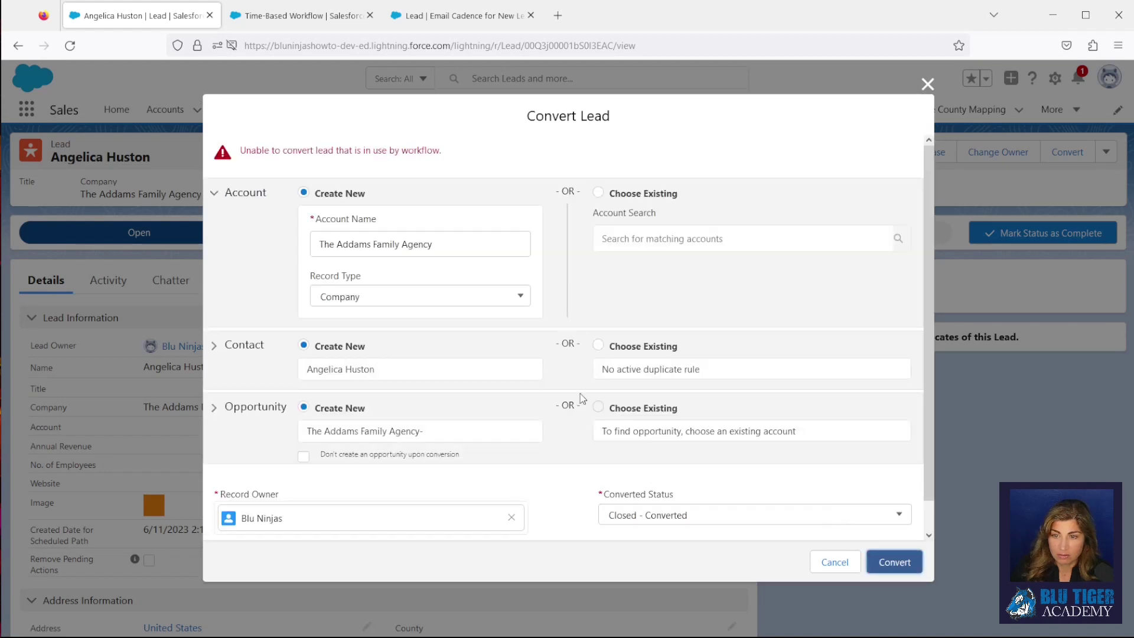
pyautogui.moveTo(444, 152); pyautogui.dragTo(239, 151)
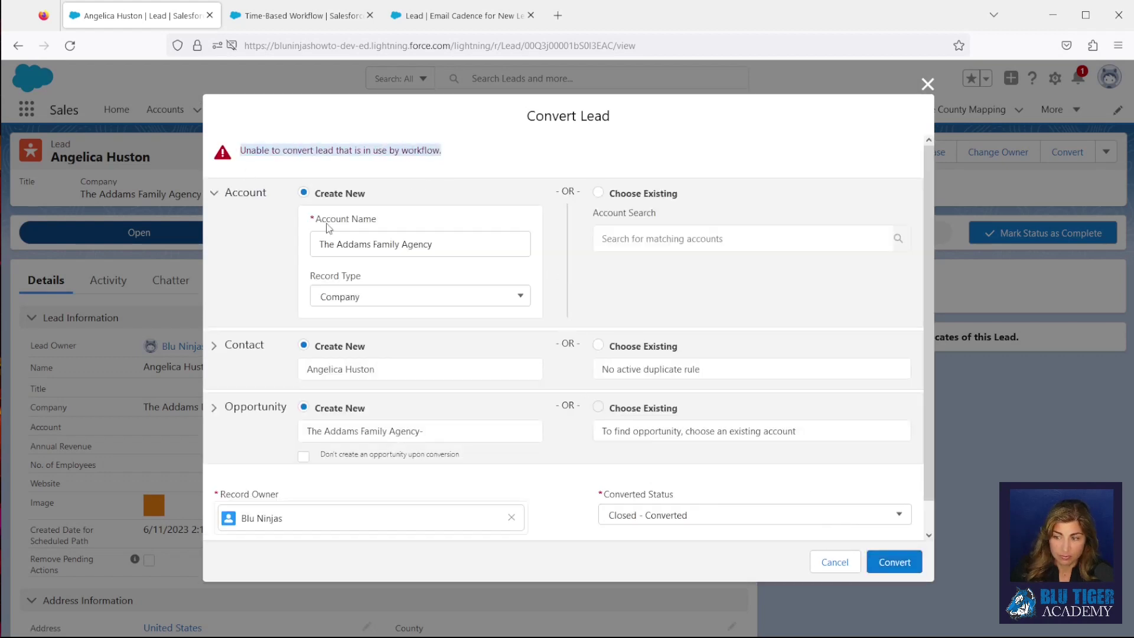
pyautogui.click(837, 562)
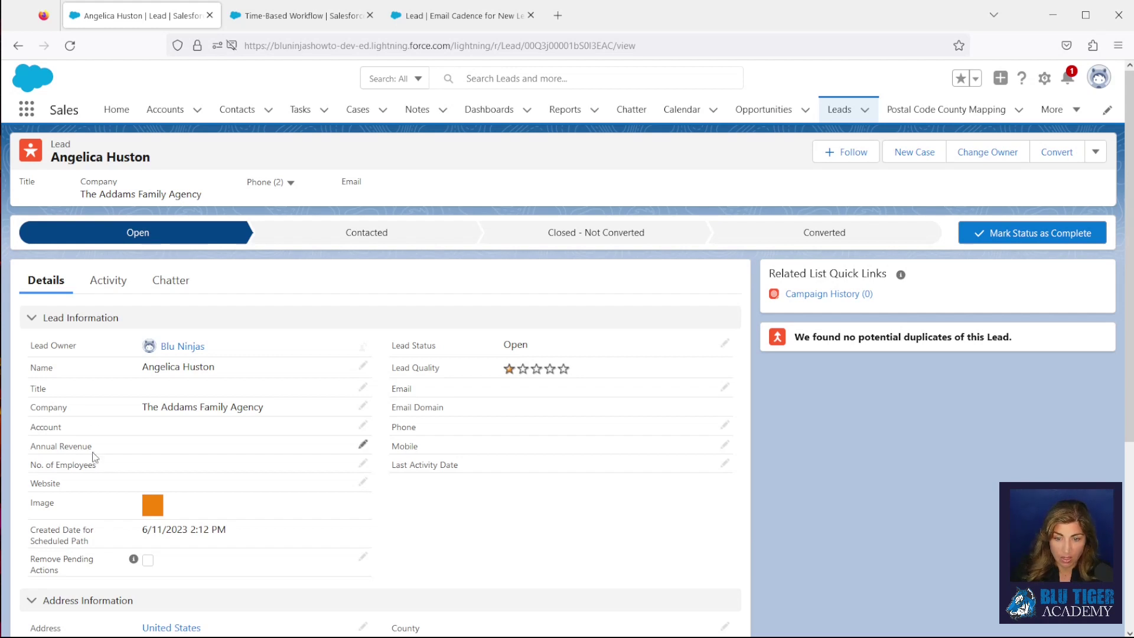
# Point out the lead's Created Date for Scheduled Path and Remove Pending Actions fields.
pyautogui.moveTo(34, 529); pyautogui.dragTo(102, 542)
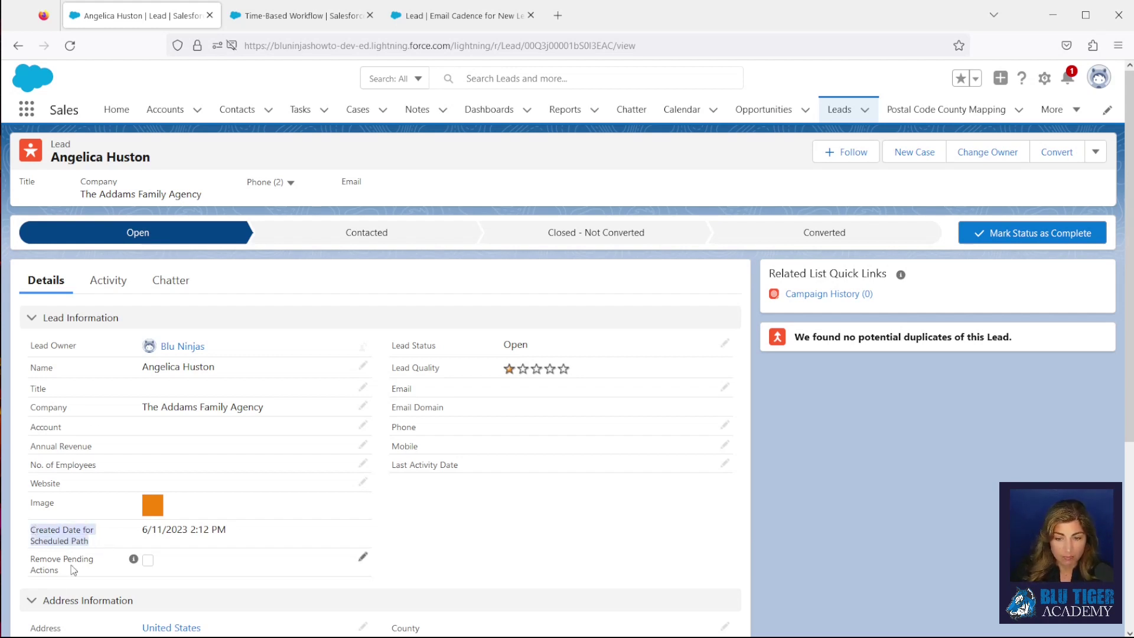
pyautogui.click(40, 565)
pyautogui.moveTo(33, 557); pyautogui.dragTo(88, 571)
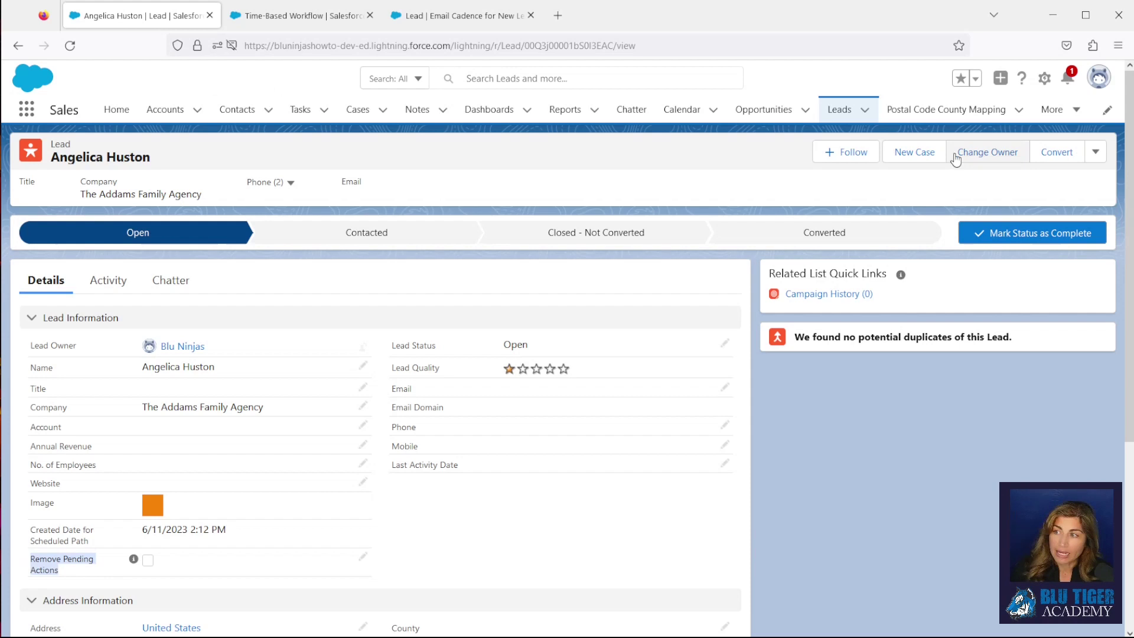
# In Object Manager, filter Lead fields by 'rem' and view the Remove Pending Actions field details.
pyautogui.click(1043, 83)
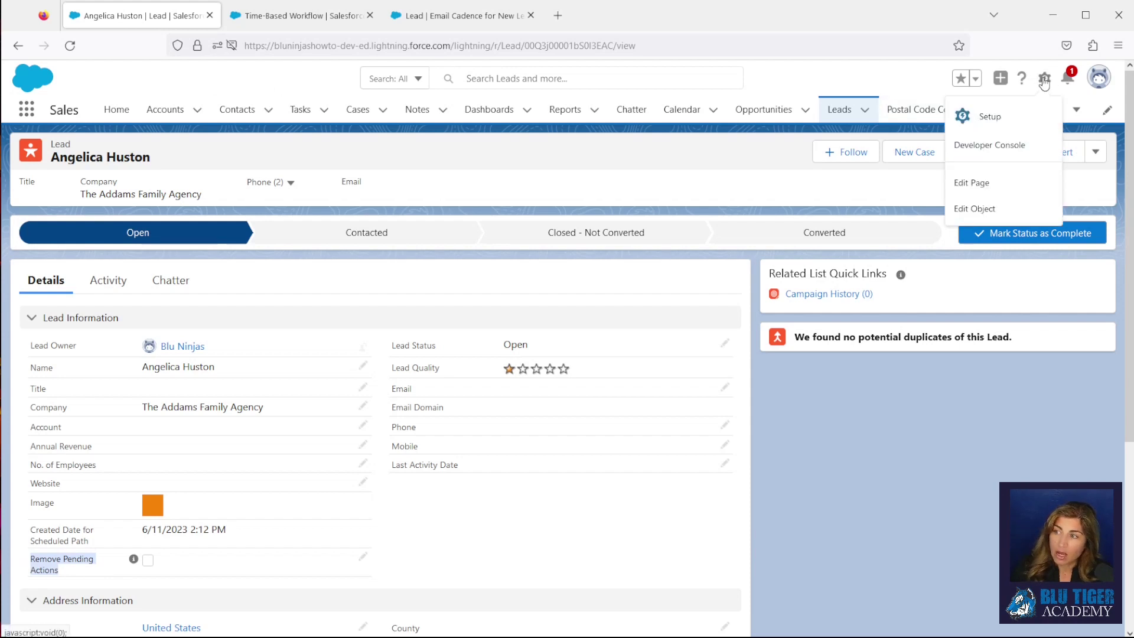
pyautogui.click(980, 206)
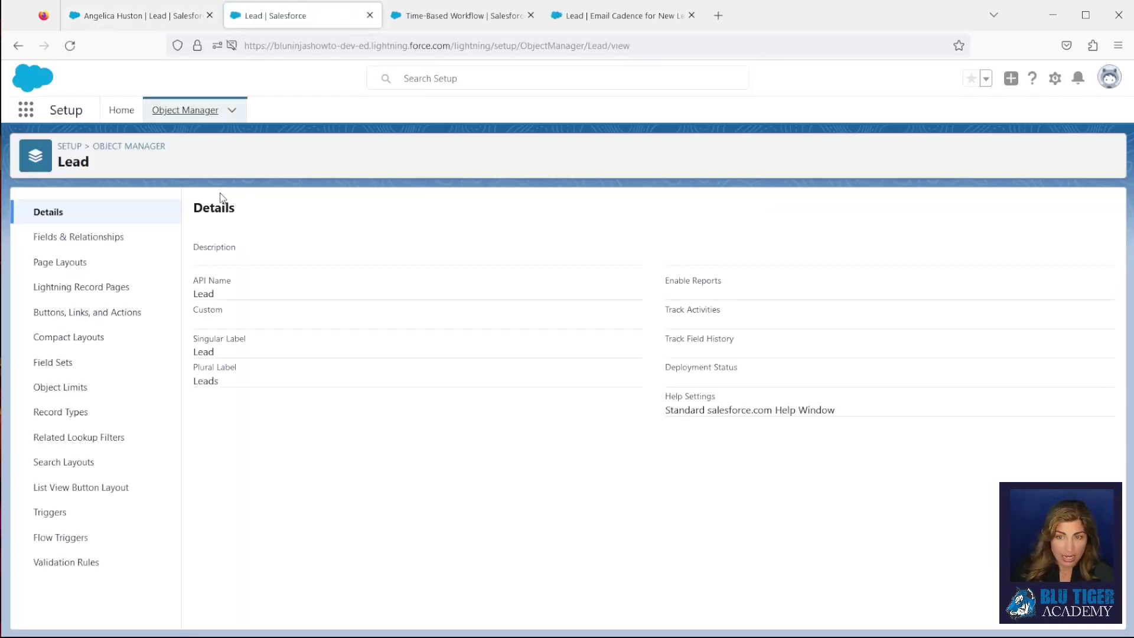
pyautogui.click(105, 239)
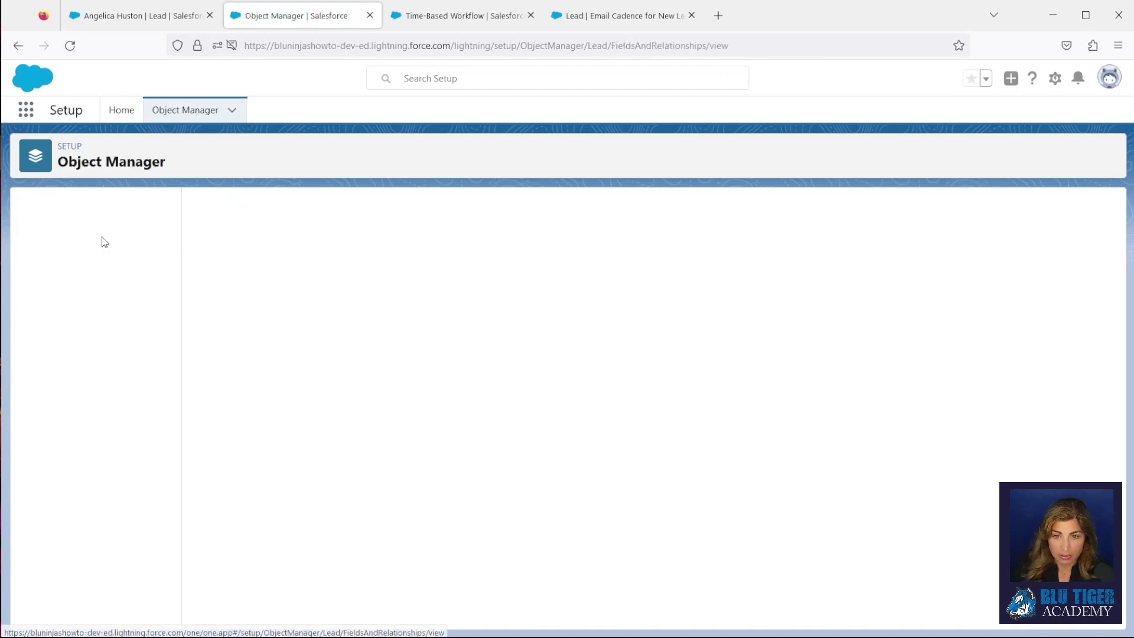
pyautogui.click(615, 207)
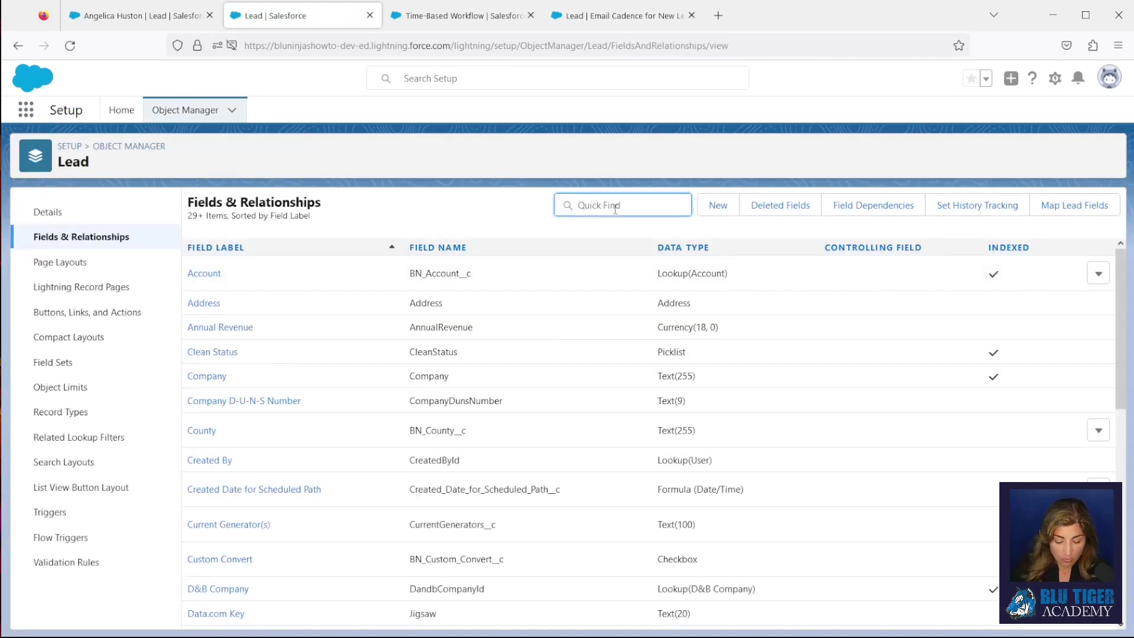
pyautogui.write('remove')
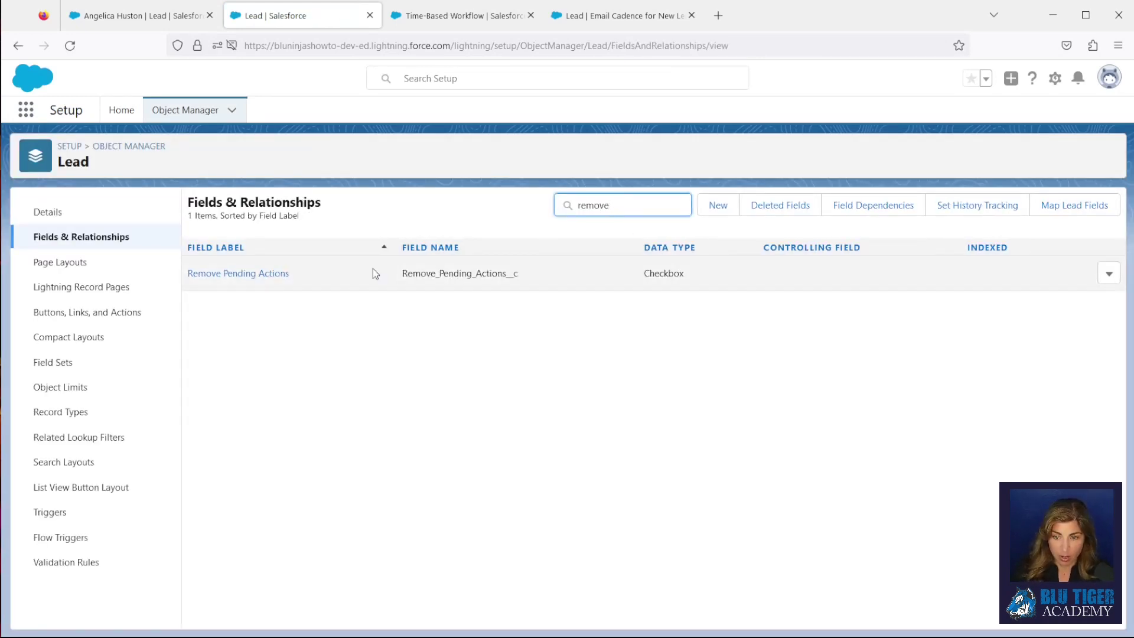
pyautogui.click(261, 276)
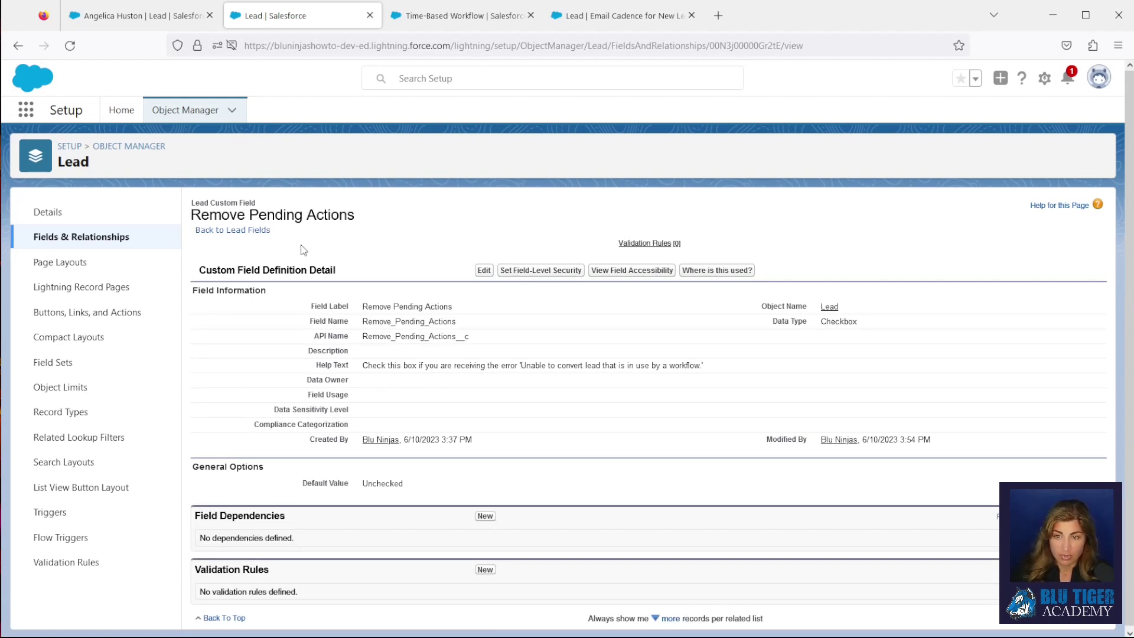
pyautogui.click(216, 234)
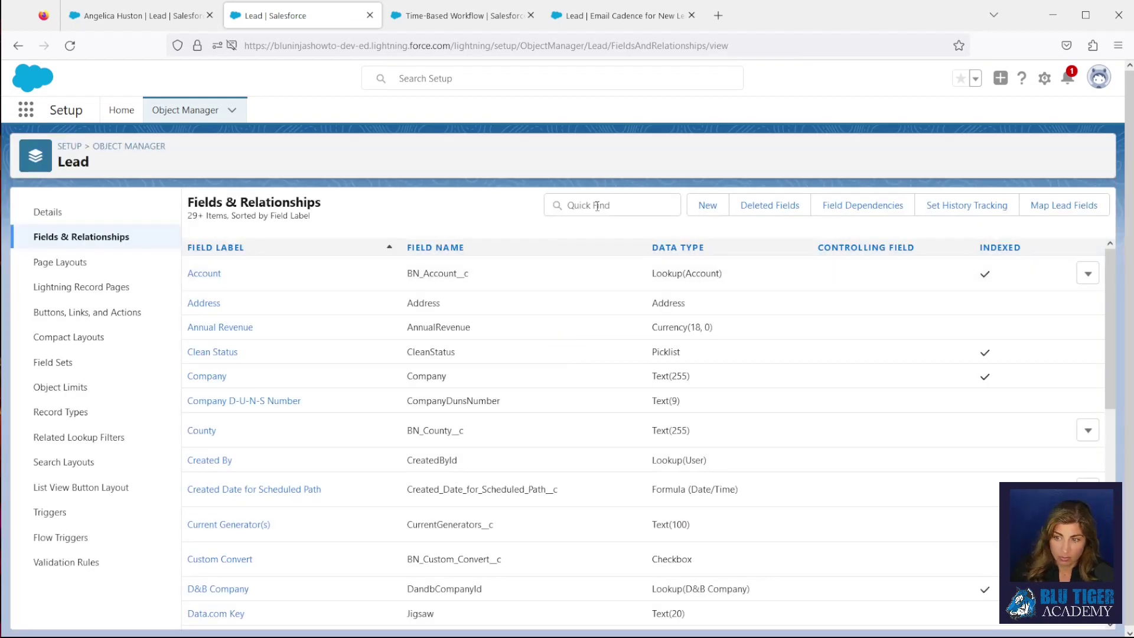
# Open the Created Date for Scheduled Path field and highlight its formula and the CreatedDate reference.
pyautogui.click(596, 205)
pyautogui.write('created')
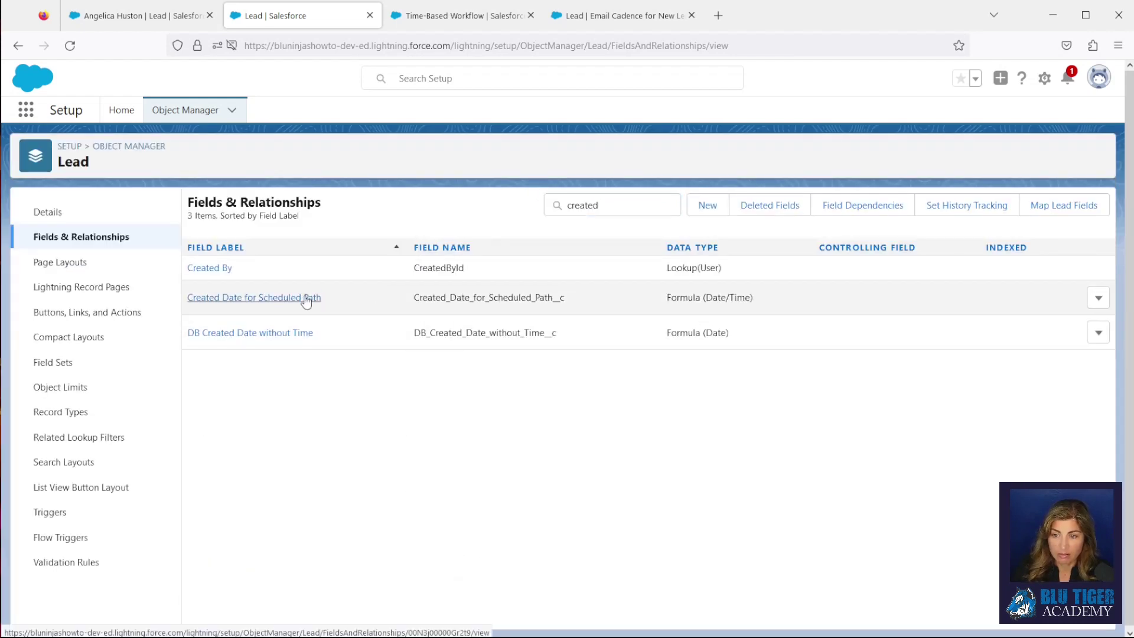
pyautogui.click(310, 298)
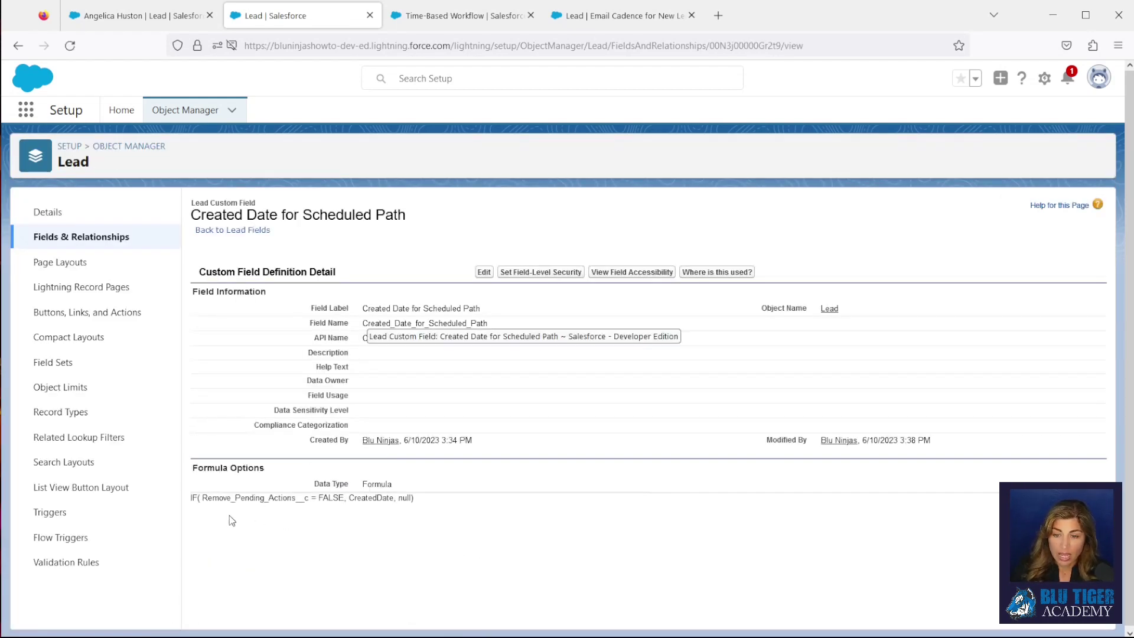
pyautogui.moveTo(193, 498); pyautogui.dragTo(425, 511)
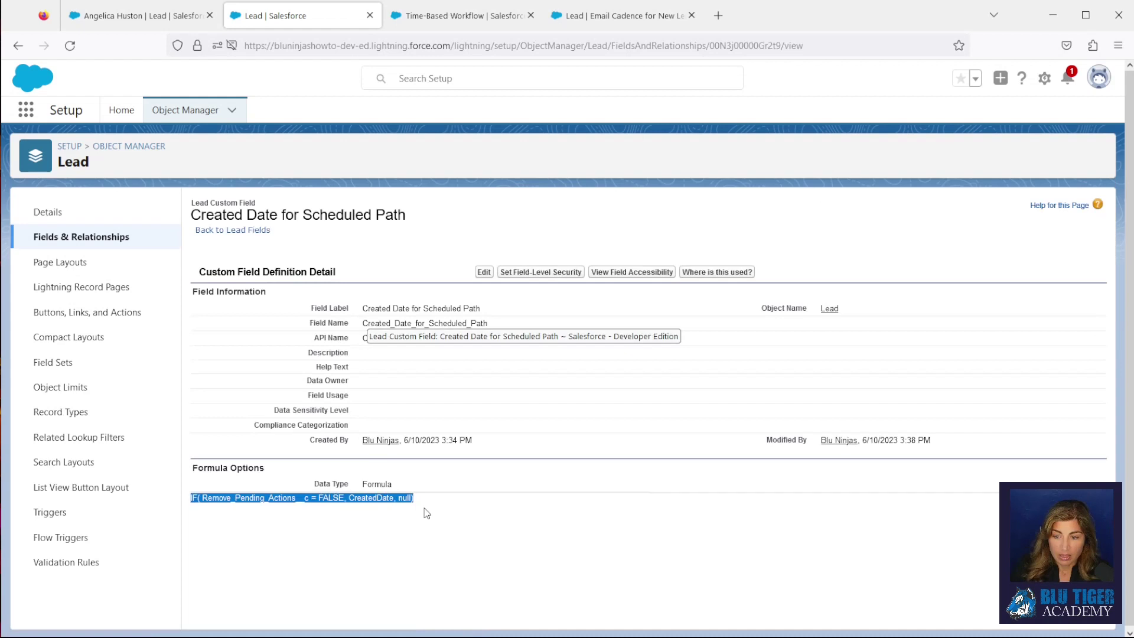
pyautogui.click(333, 516)
pyautogui.doubleClick(358, 499)
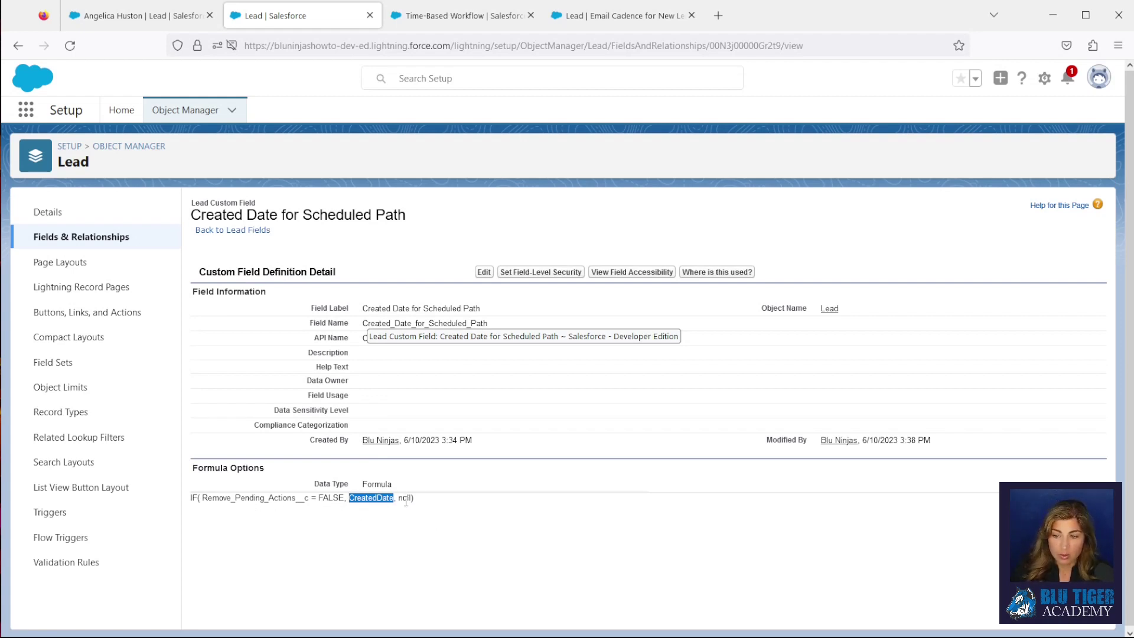
pyautogui.click(475, 236)
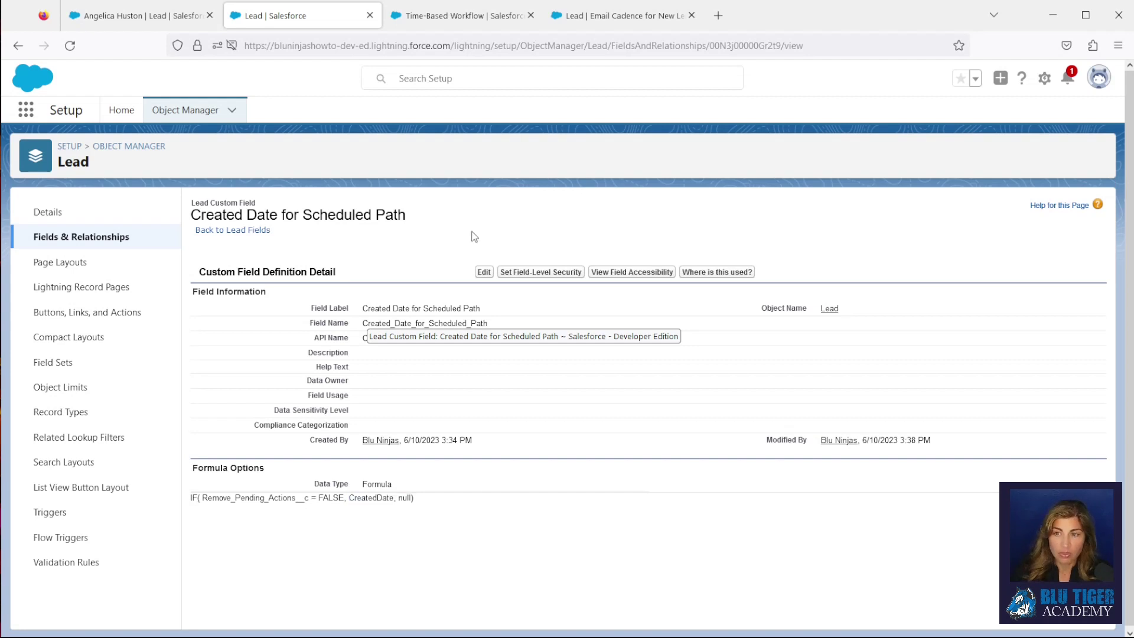
# Save the Email Cadence for New Leads flow as a new version 2.
pyautogui.click(597, 20)
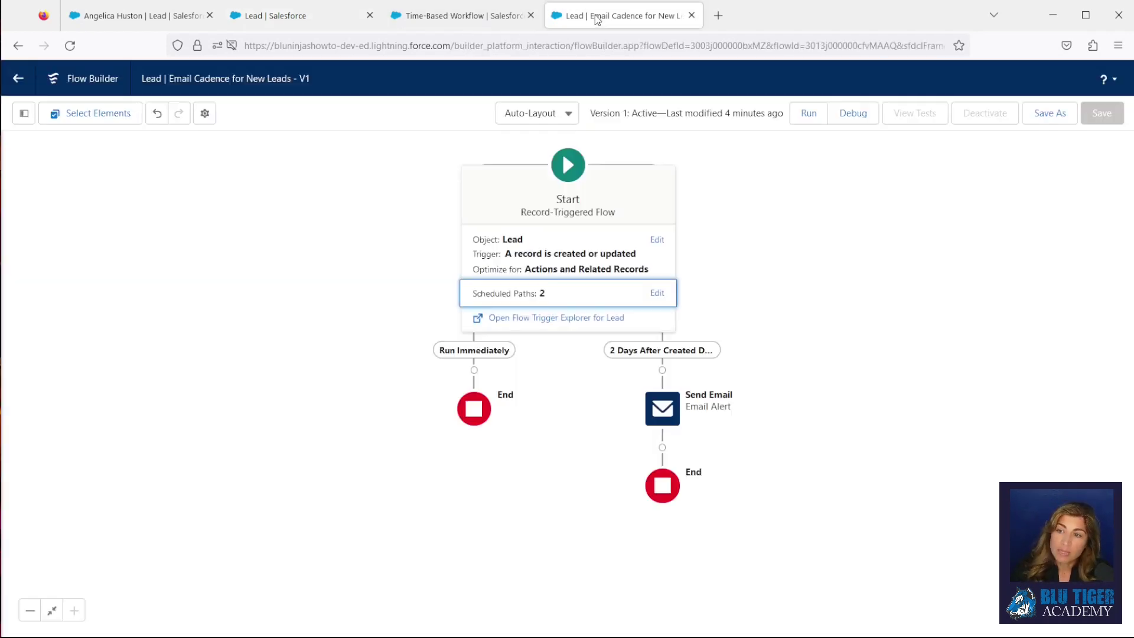
pyautogui.click(1048, 114)
pyautogui.click(834, 456)
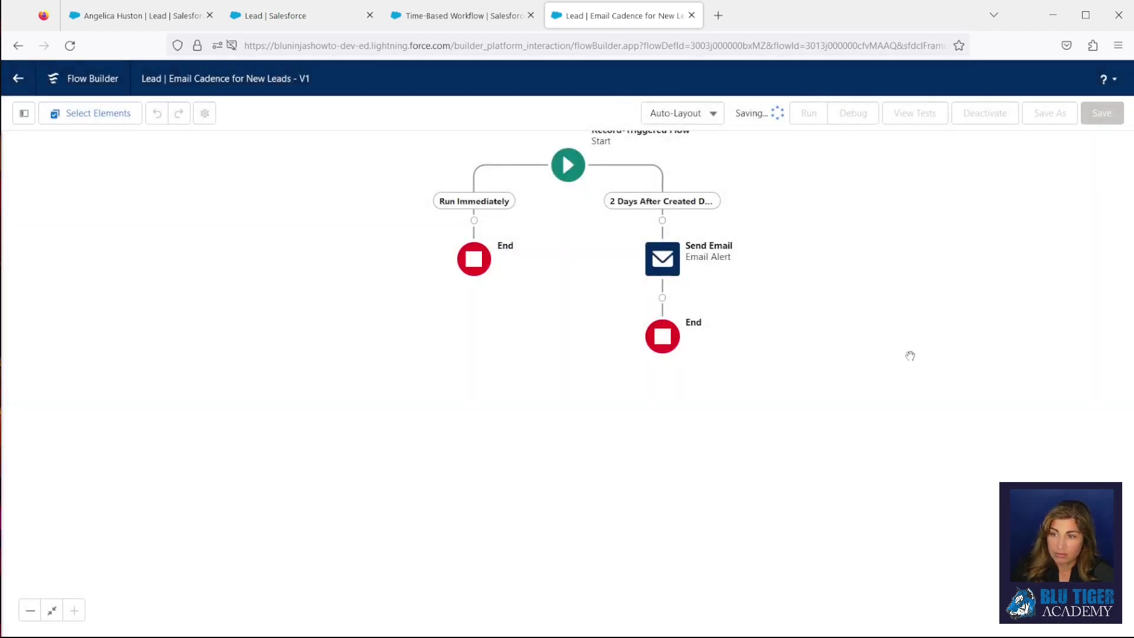
# Set the scheduled path's time source to Lead: Created Date for Scheduled Path, then save and activate.
pyautogui.click(542, 280)
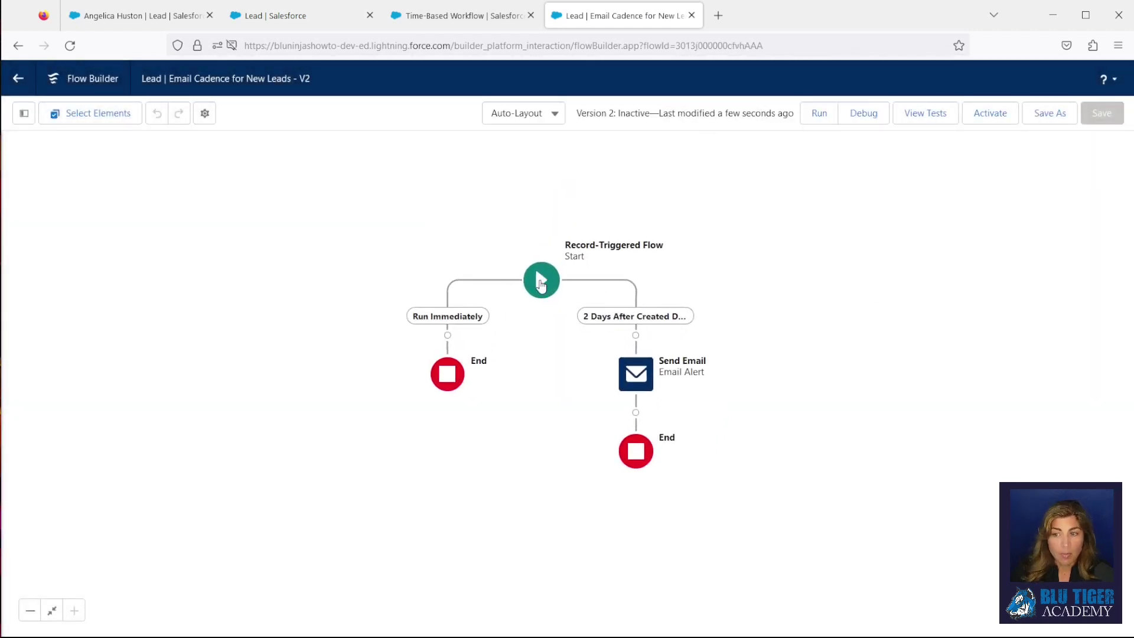
pyautogui.click(631, 409)
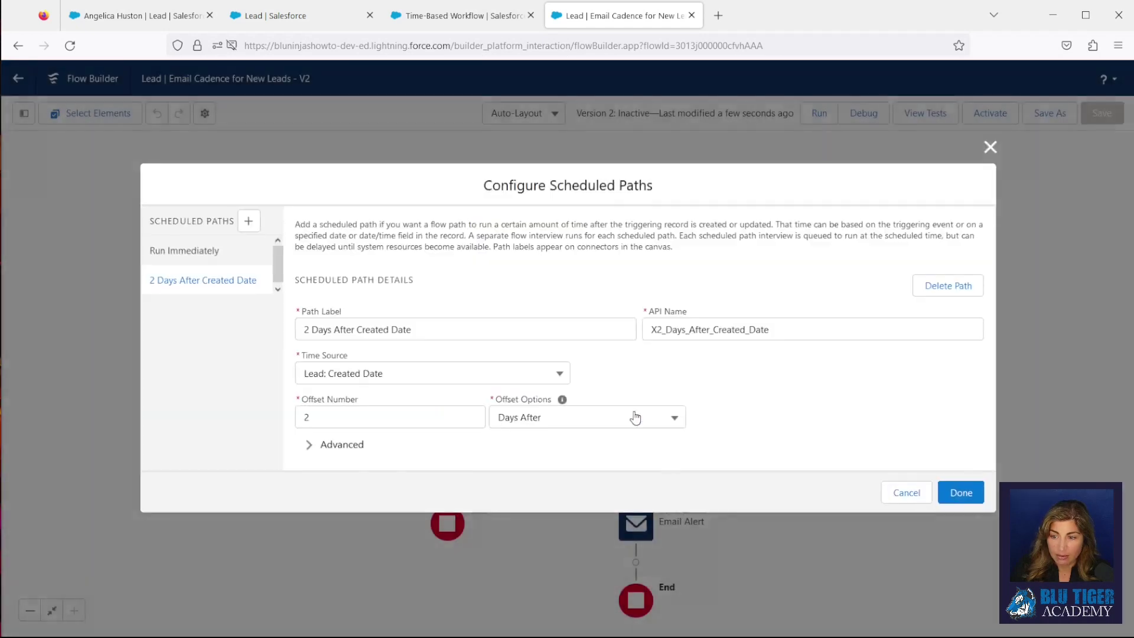
pyautogui.click(364, 381)
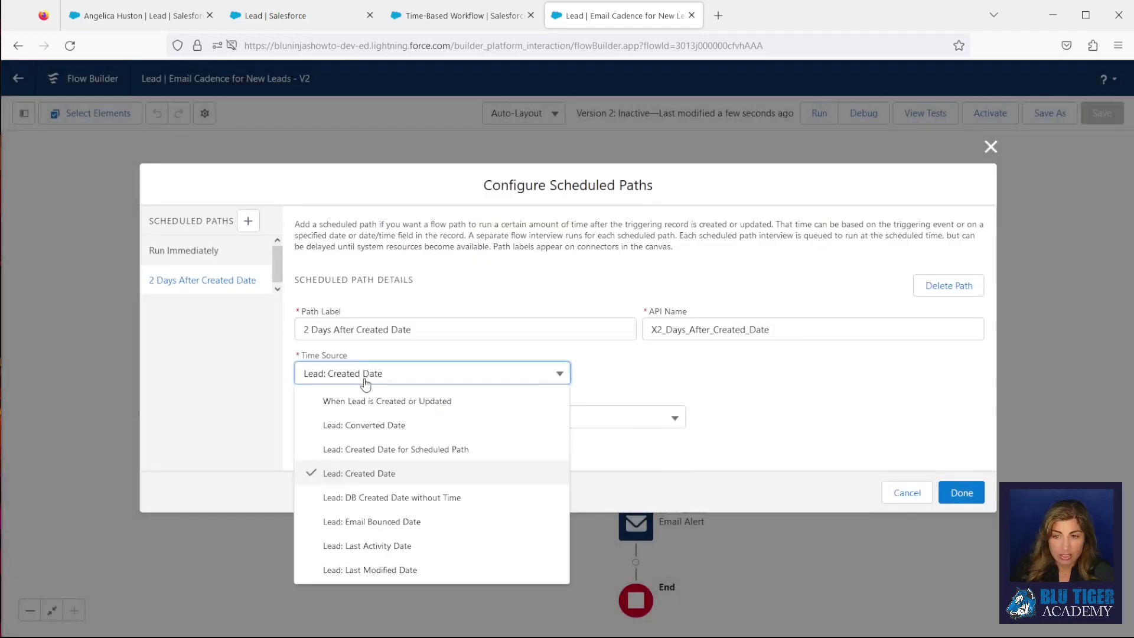
pyautogui.click(347, 453)
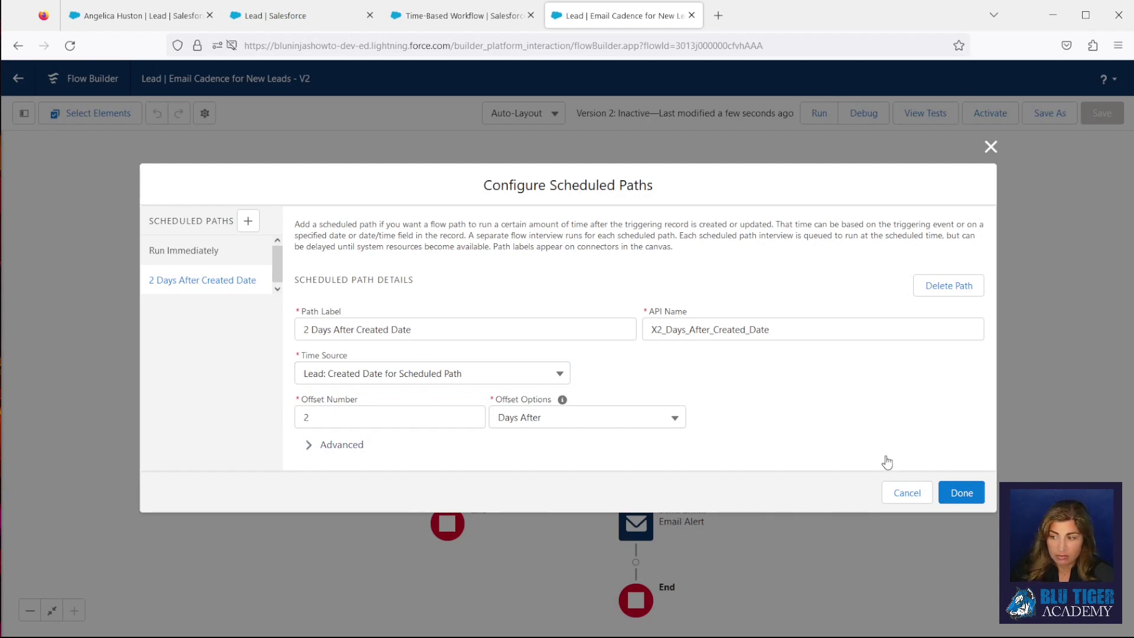
pyautogui.click(948, 494)
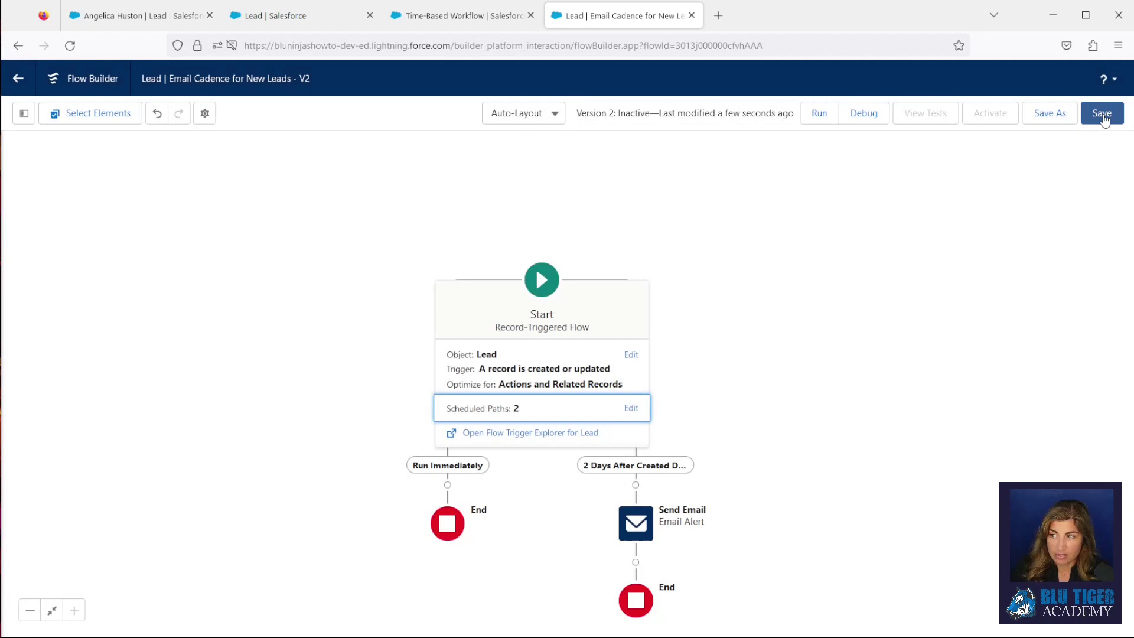
pyautogui.click(1101, 113)
pyautogui.click(987, 116)
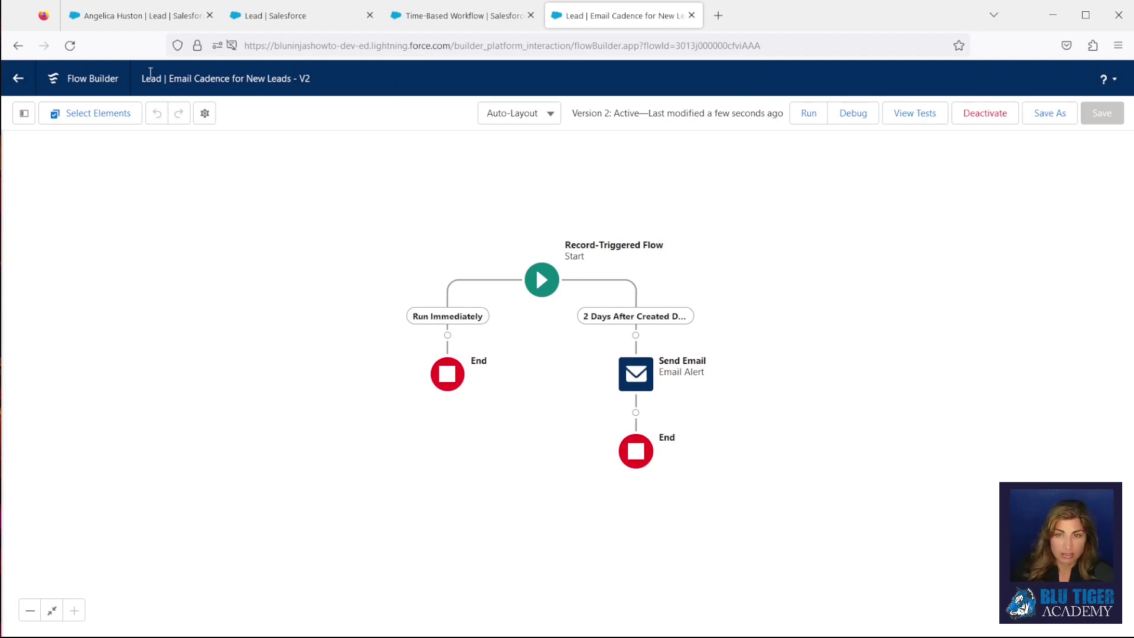
pyautogui.click(137, 16)
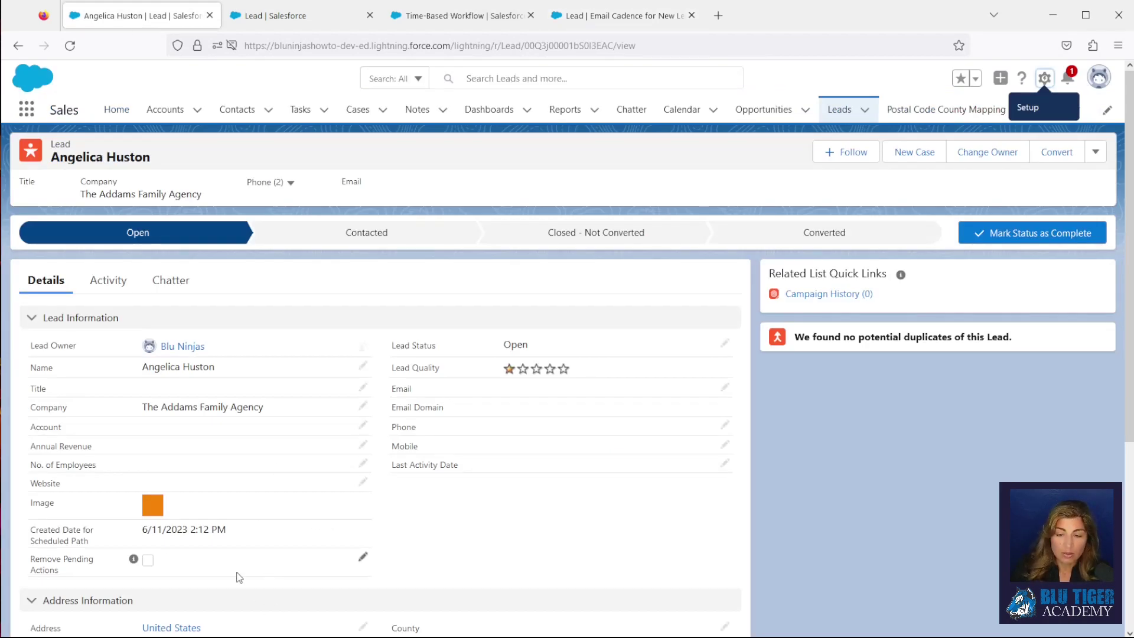
# Check Remove Pending Actions on the lead and save the record.
pyautogui.moveTo(140, 534); pyautogui.dragTo(262, 536)
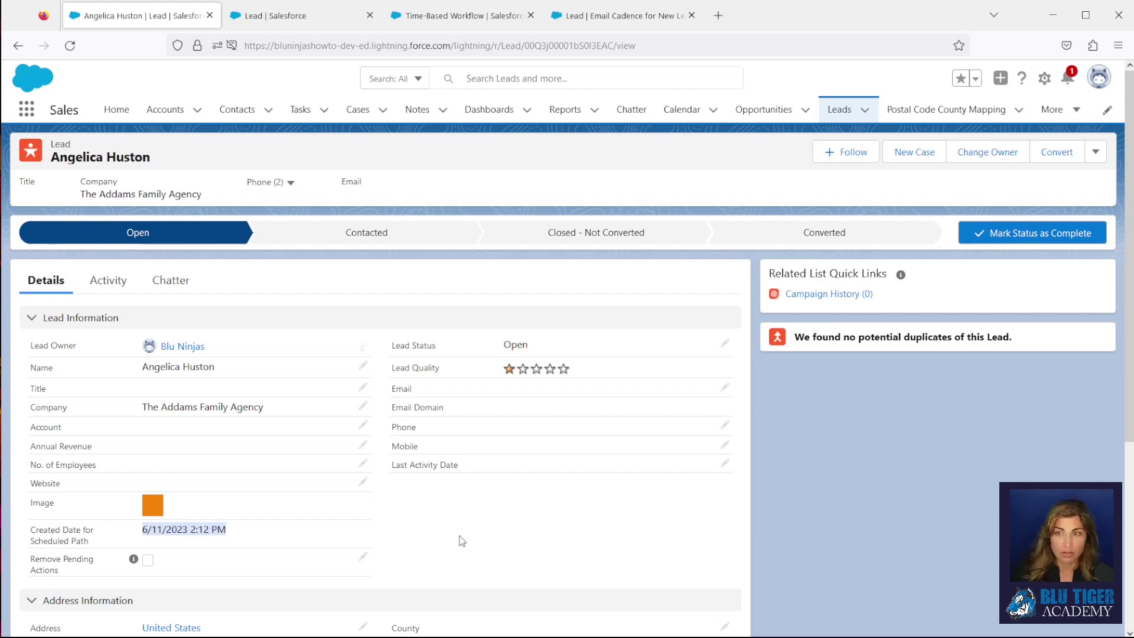
pyautogui.click(362, 557)
pyautogui.click(152, 540)
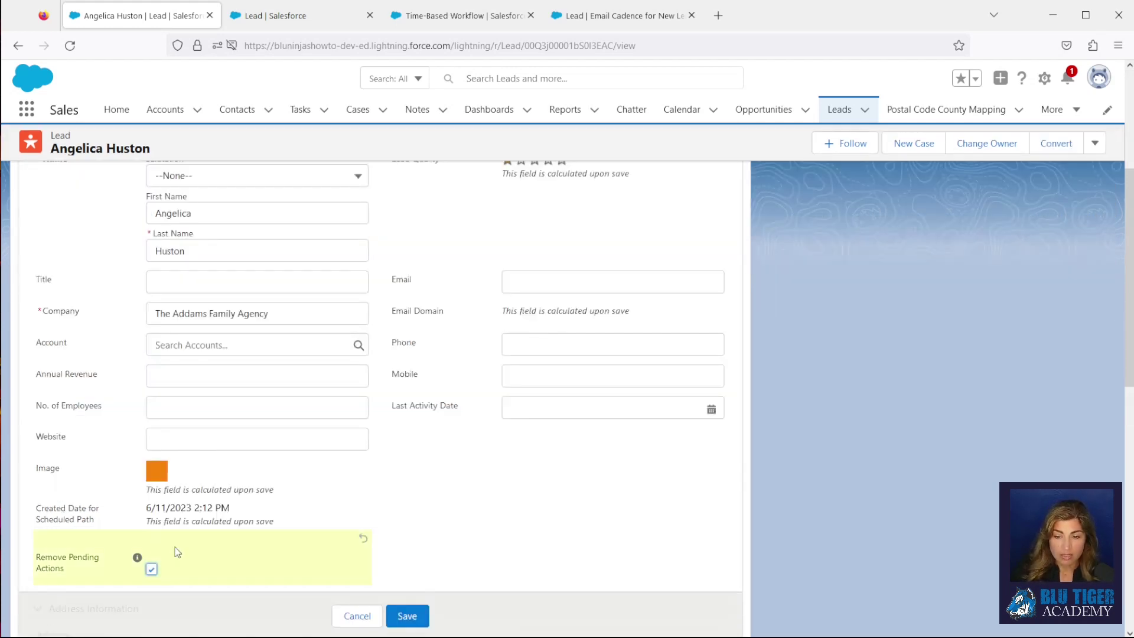
pyautogui.click(408, 615)
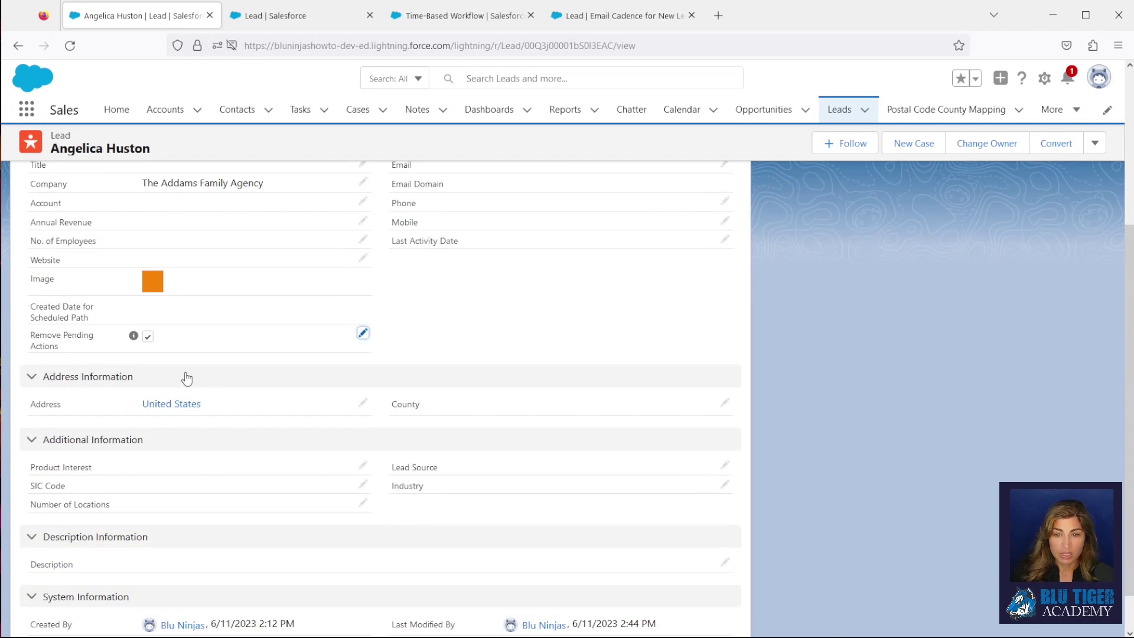
pyautogui.scroll(4, 159, 511)
pyautogui.moveTo(33, 533); pyautogui.dragTo(87, 537)
# Re-run the Time-Based Workflow search to confirm no pending records remain.
pyautogui.click(415, 17)
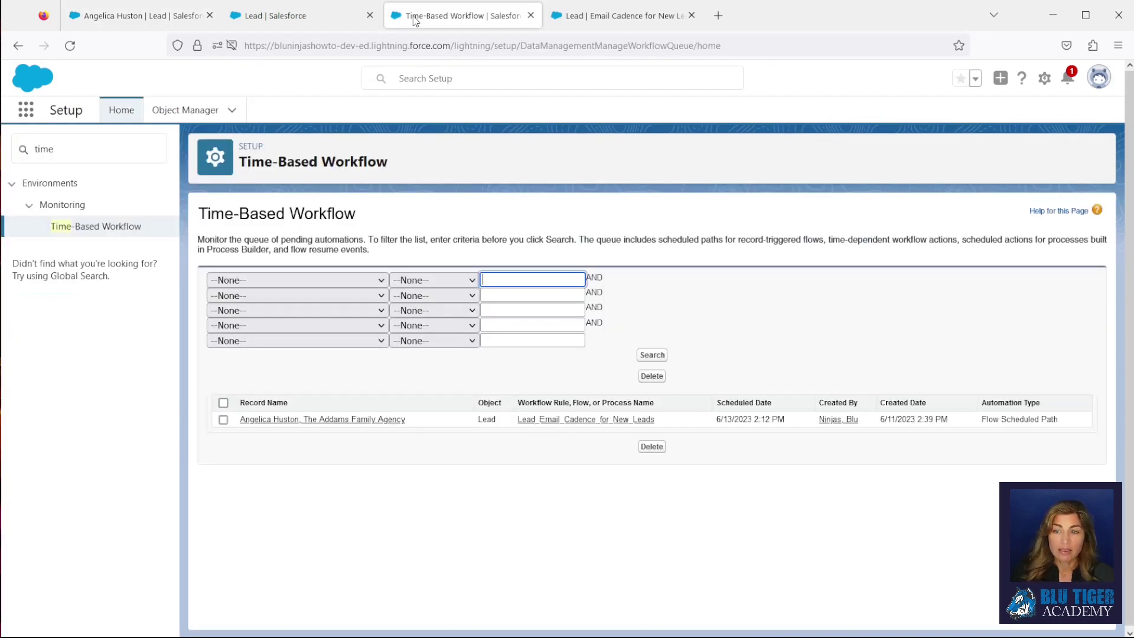
pyautogui.click(664, 355)
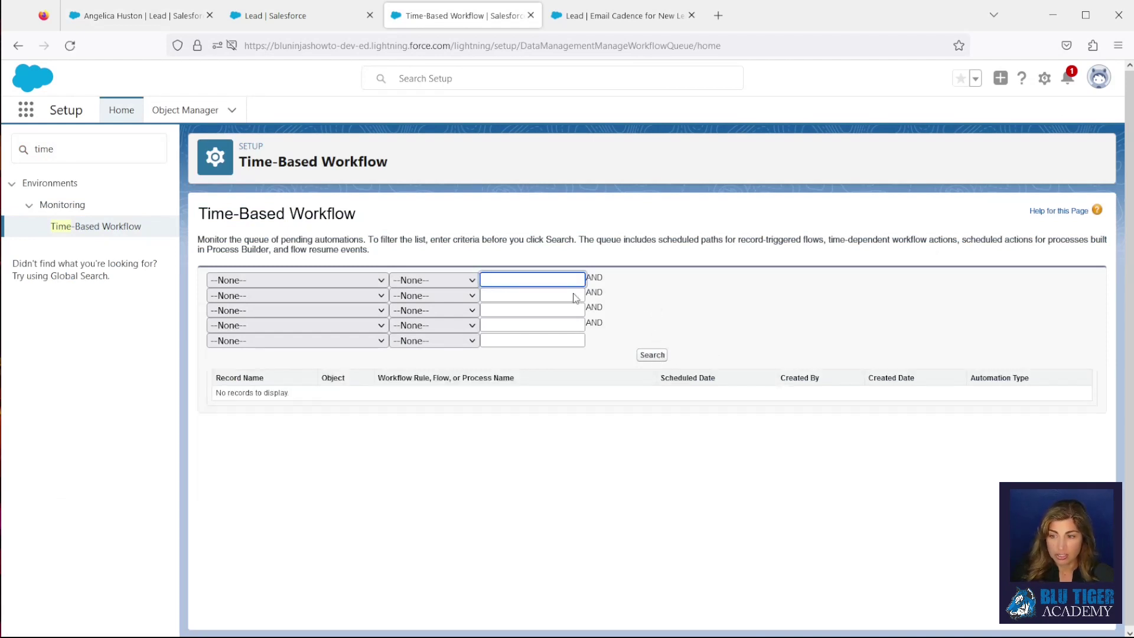
pyautogui.click(412, 492)
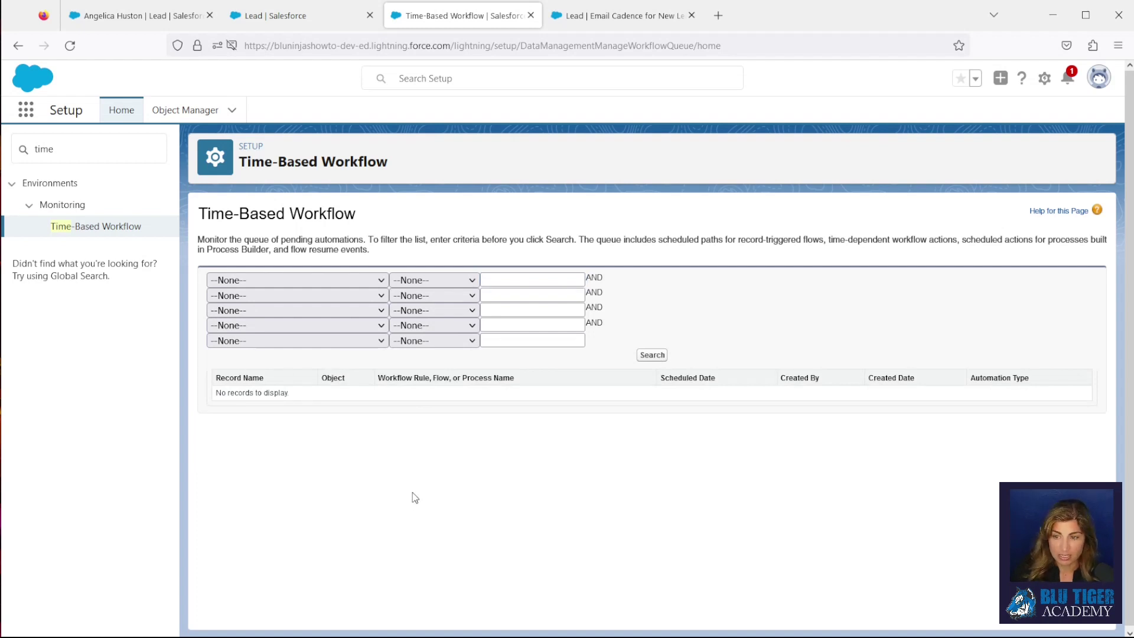
# Convert the lead to an account, contact and opportunity, then revisit the empty Time-Based Workflow queue.
pyautogui.click(150, 22)
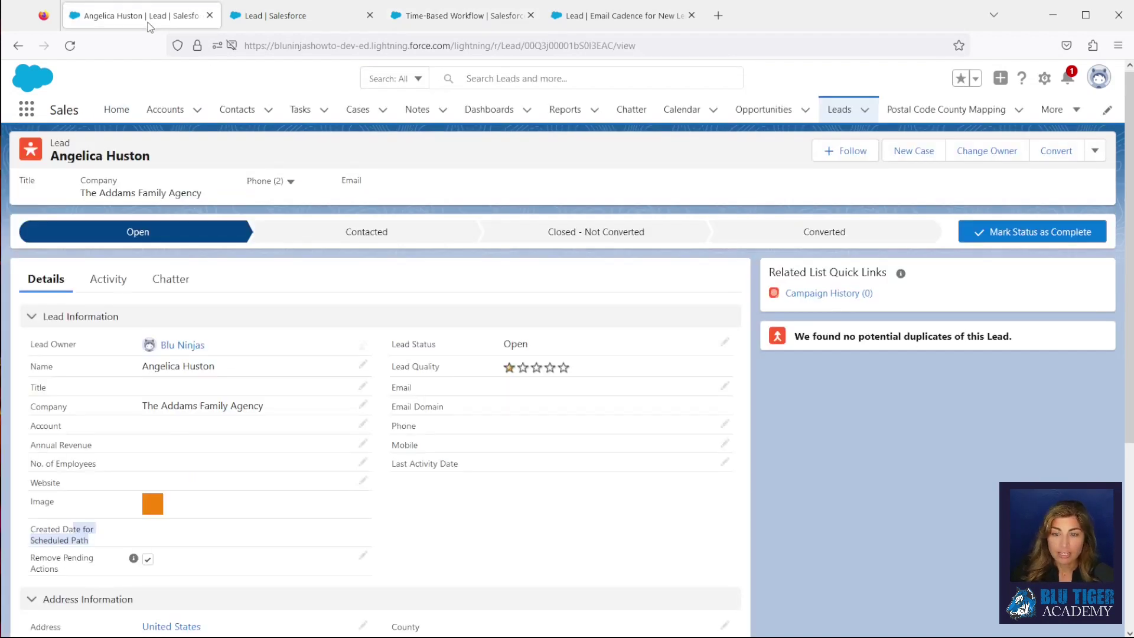
pyautogui.click(1048, 153)
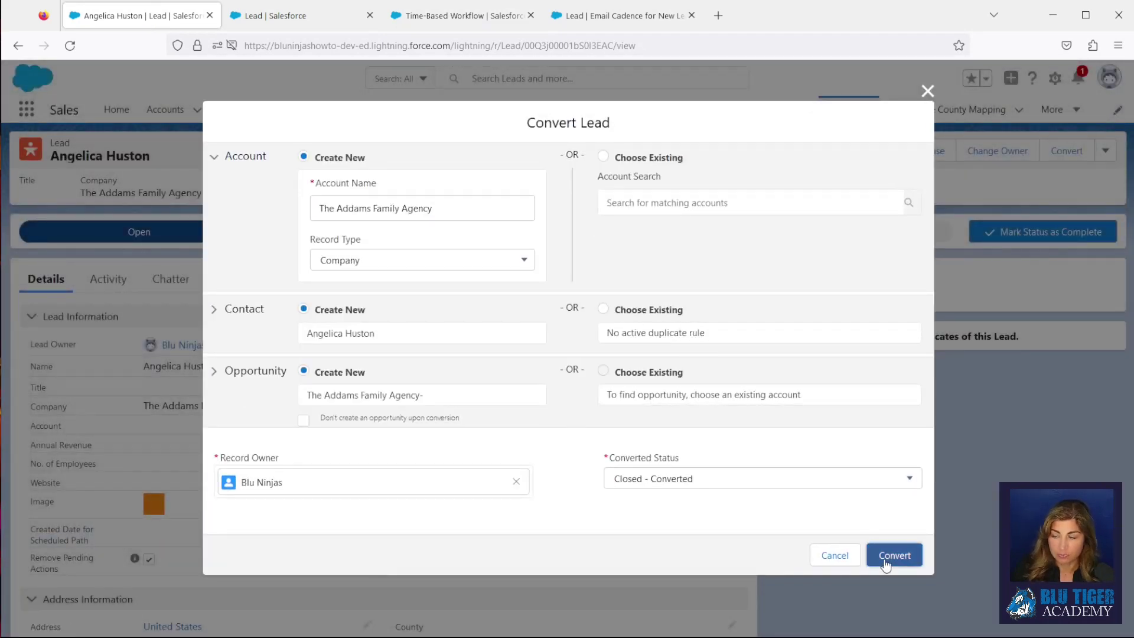
pyautogui.click(893, 555)
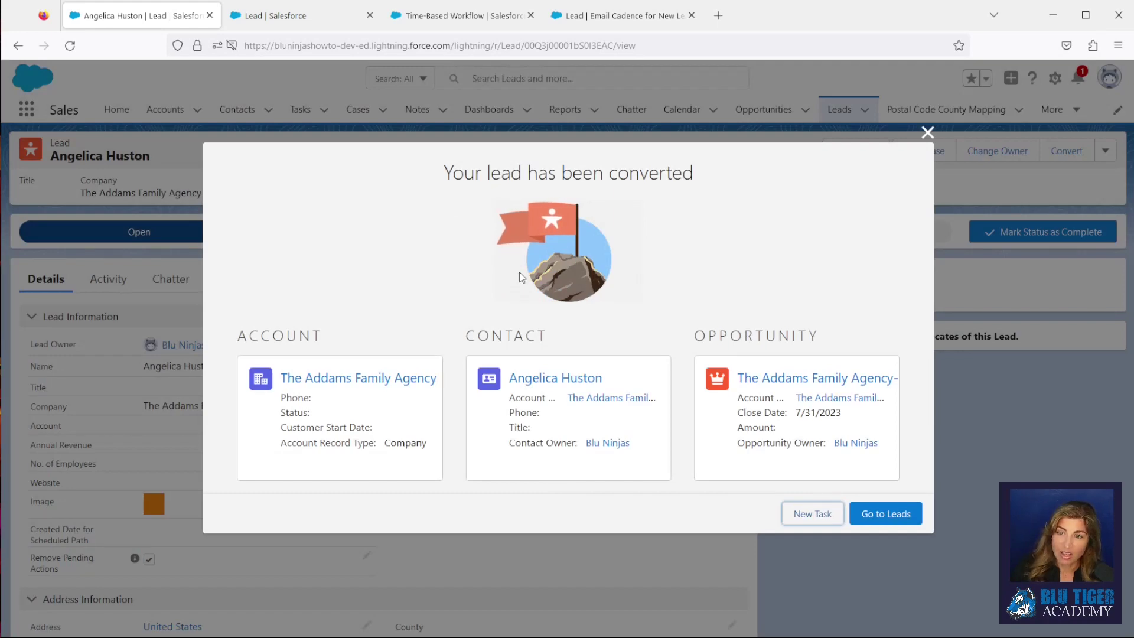
pyautogui.click(927, 133)
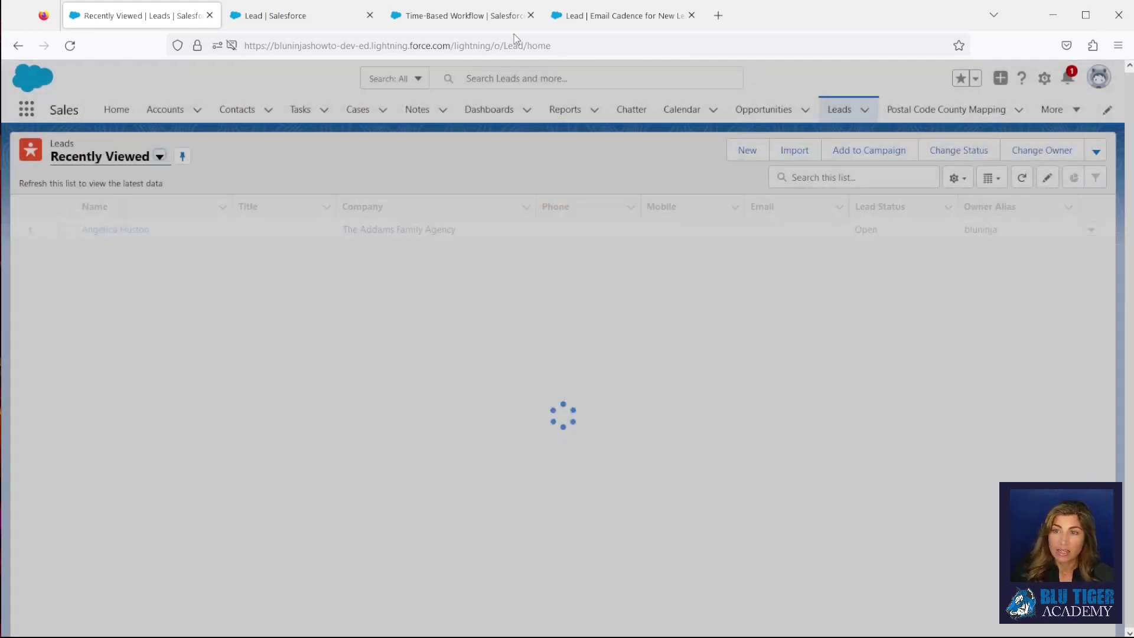
pyautogui.click(474, 18)
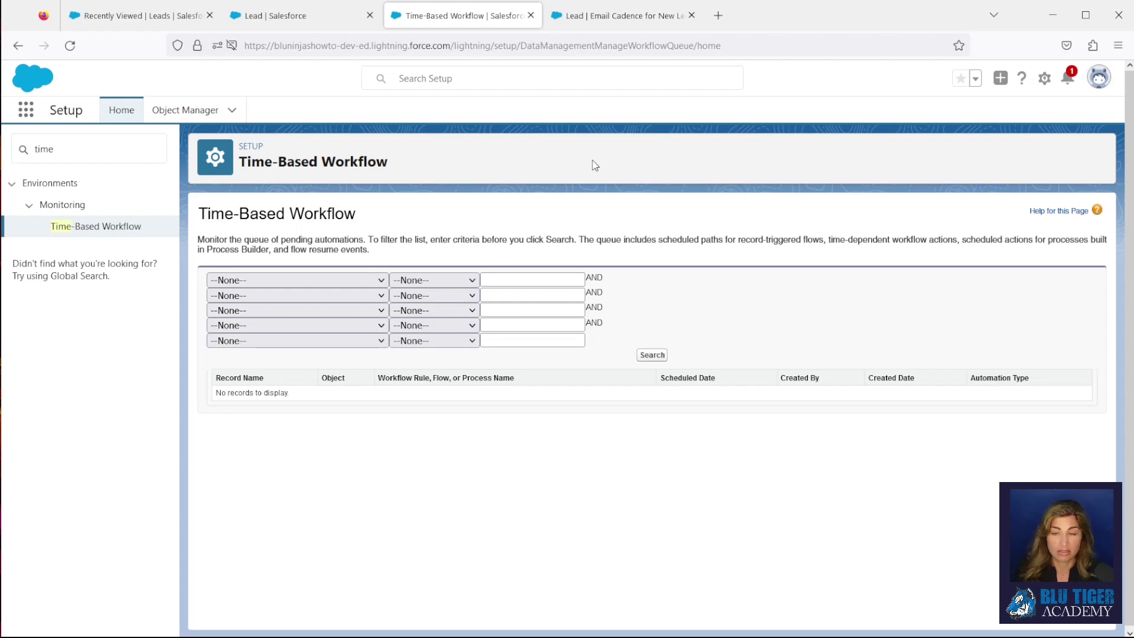
pyautogui.click(631, 45)
pyautogui.moveTo(631, 45); pyautogui.dragTo(694, 45)
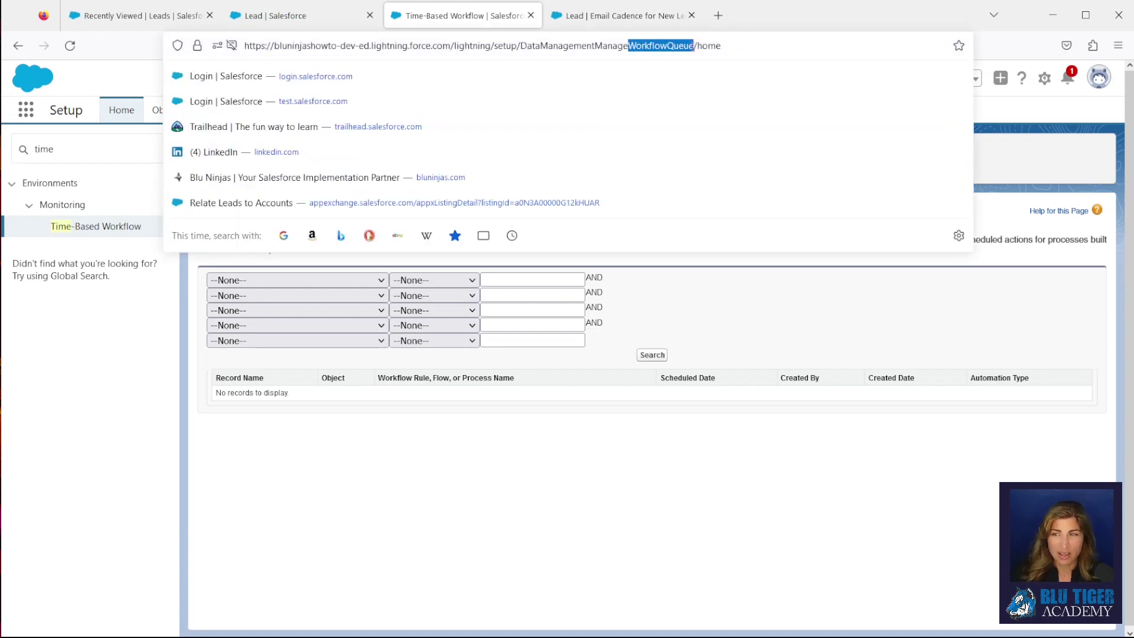
pyautogui.click(781, 325)
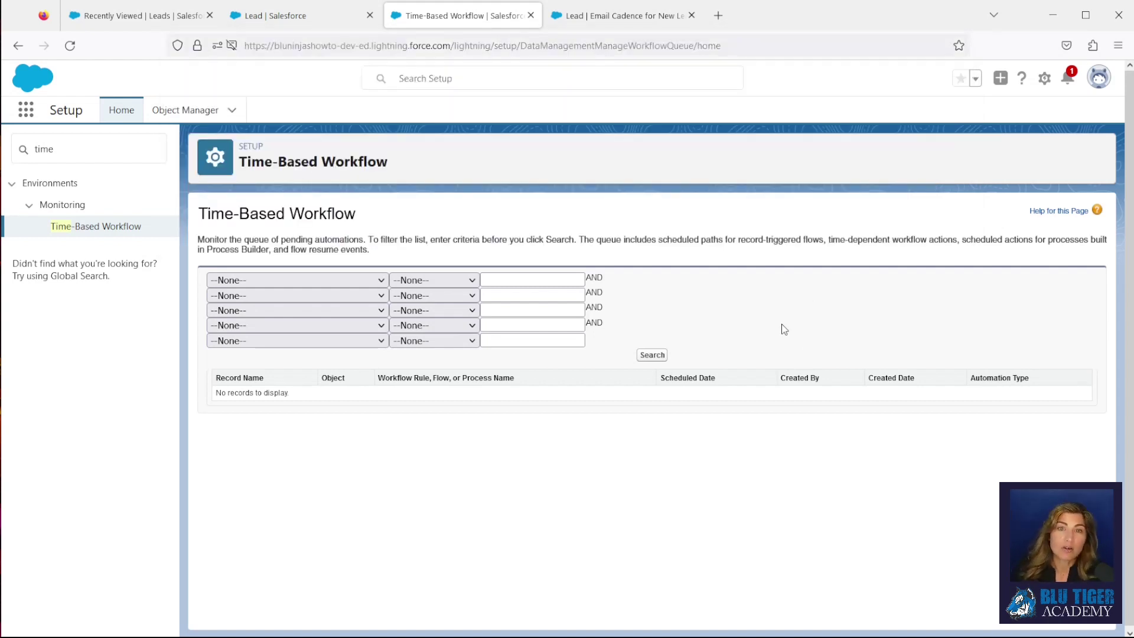